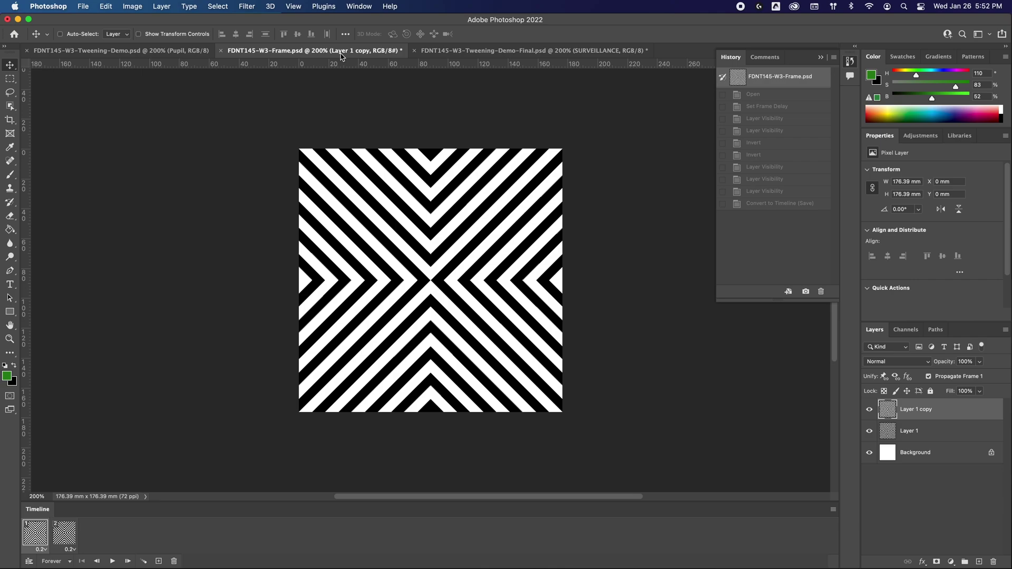
# Preview the two-frame striped animation, then convert it to a video timeline
pyautogui.press('space')
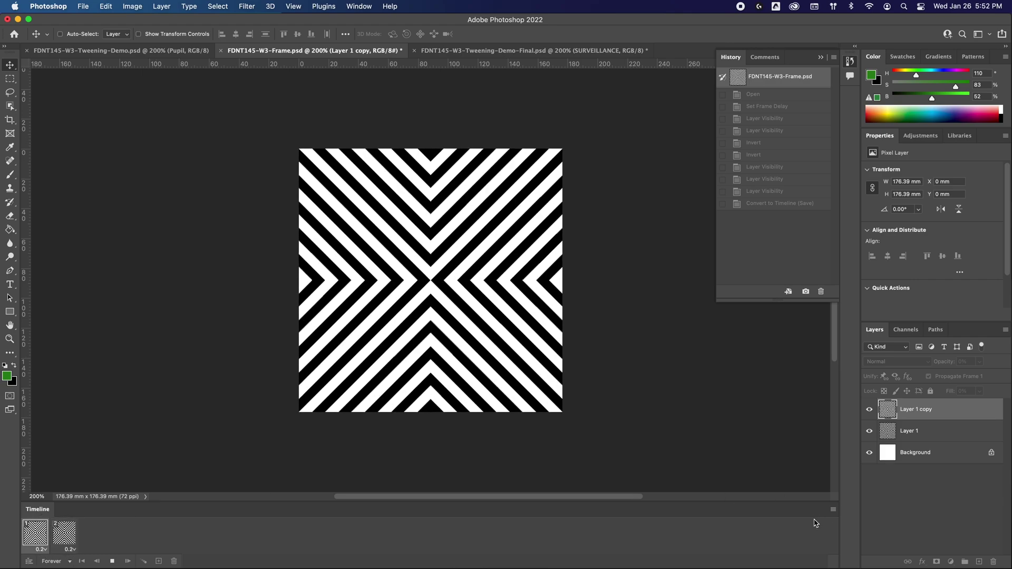
pyautogui.press('space')
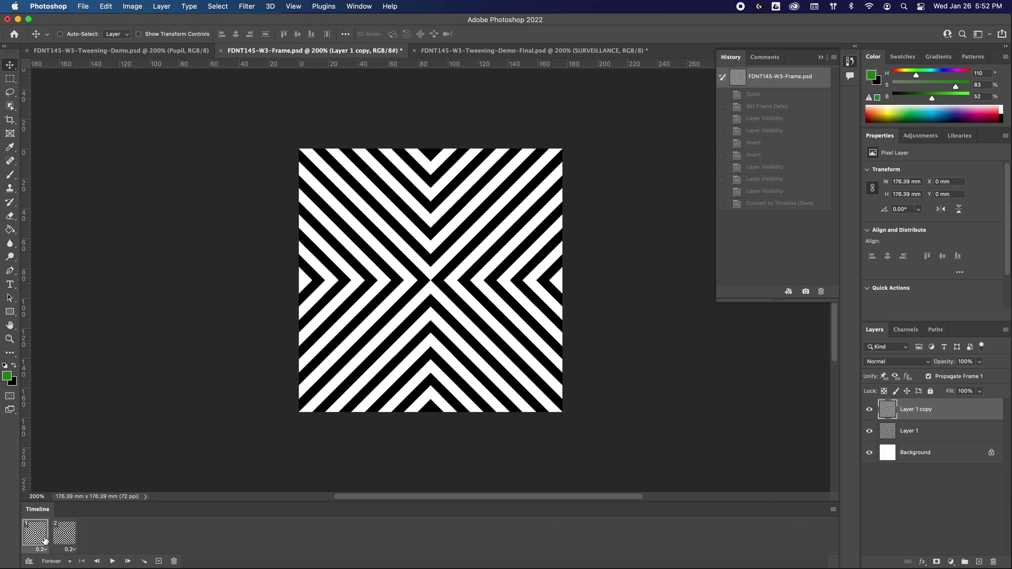
pyautogui.click(834, 509)
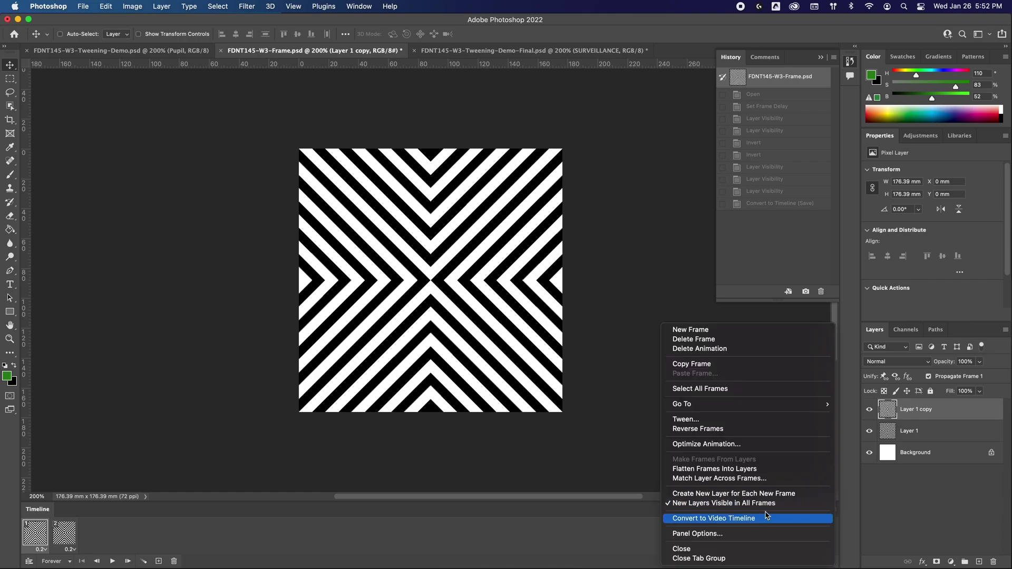
pyautogui.click(605, 527)
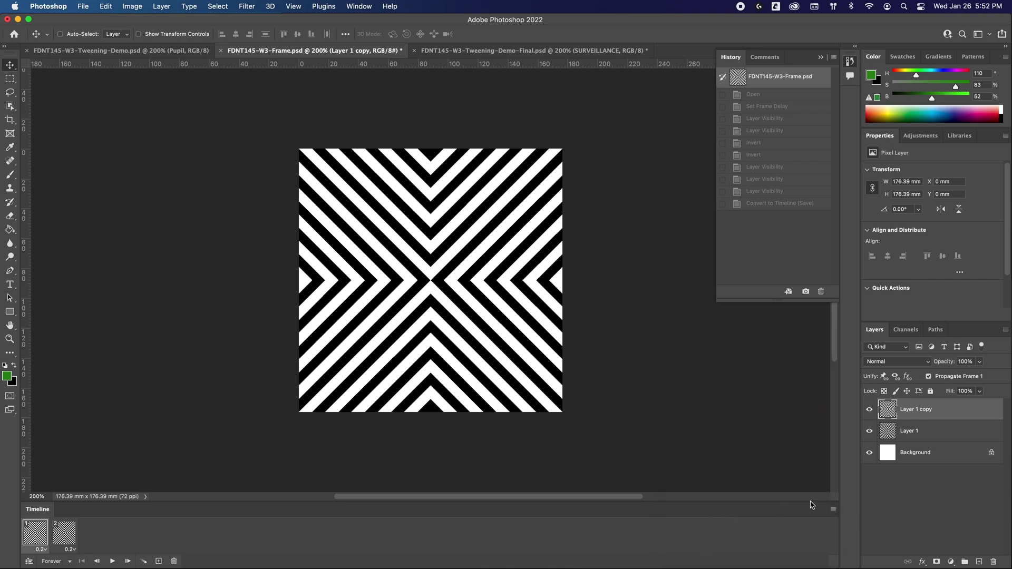
pyautogui.click(348, 5)
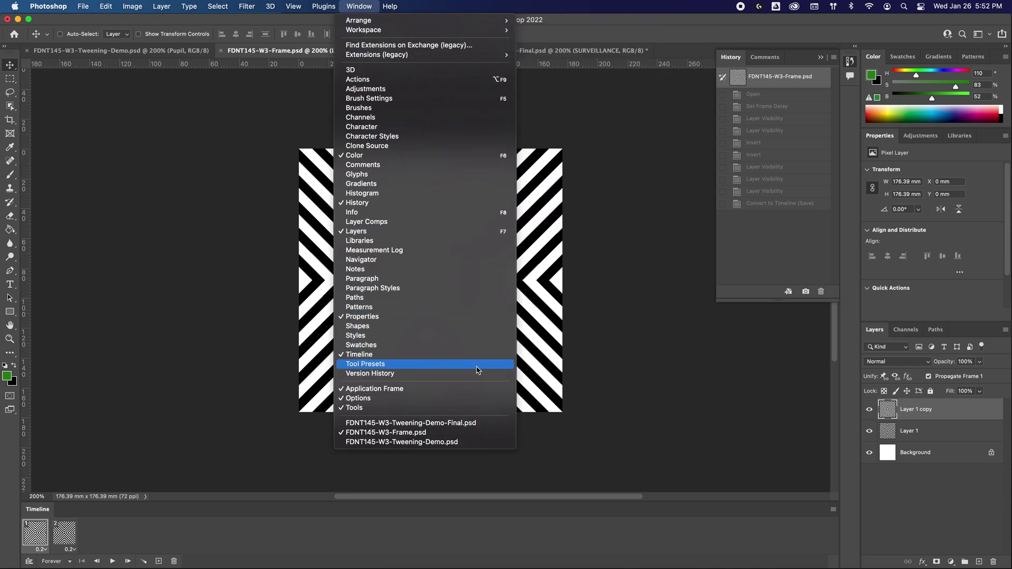
pyautogui.click(833, 509)
pyautogui.click(833, 509)
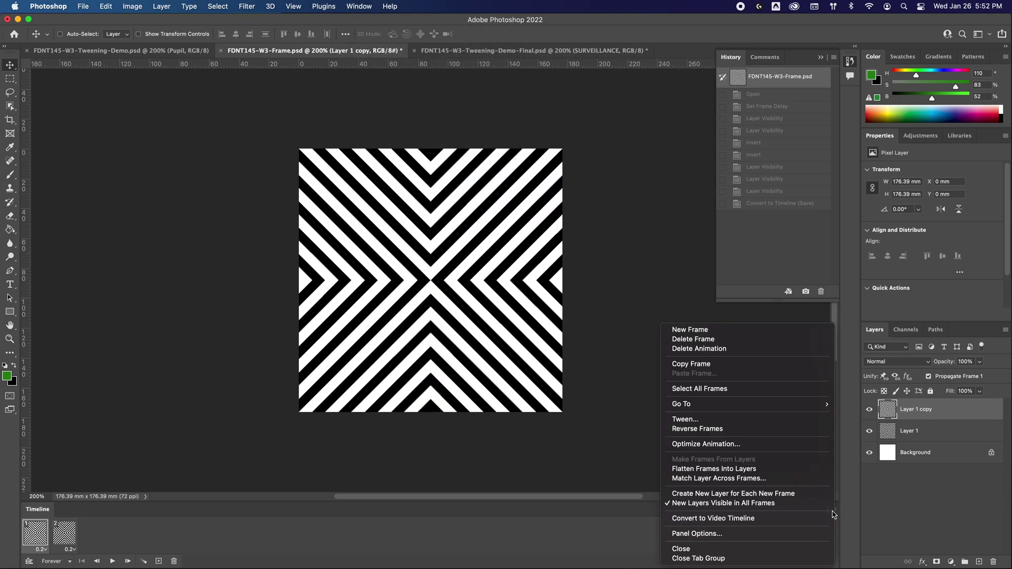
pyautogui.click(709, 533)
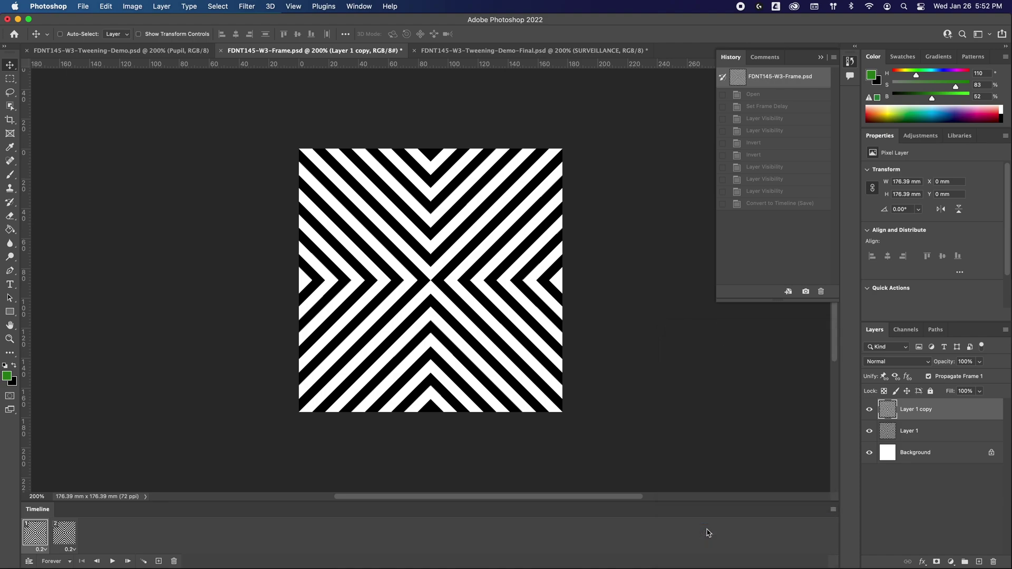
pyautogui.moveTo(172, 470); pyautogui.dragTo(169, 470)
# Save the striped document as FDNT145-W3-Frame.psd
pyautogui.press('super+s')
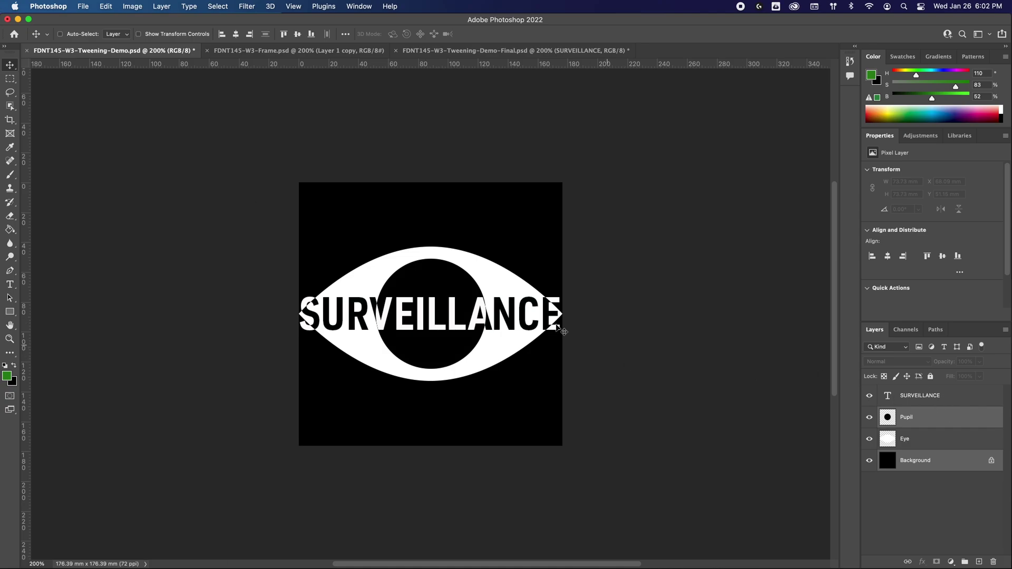
# Place FDNT145-W3-Frame.psd into the eye poster as an embedded layer
pyautogui.click(82, 6)
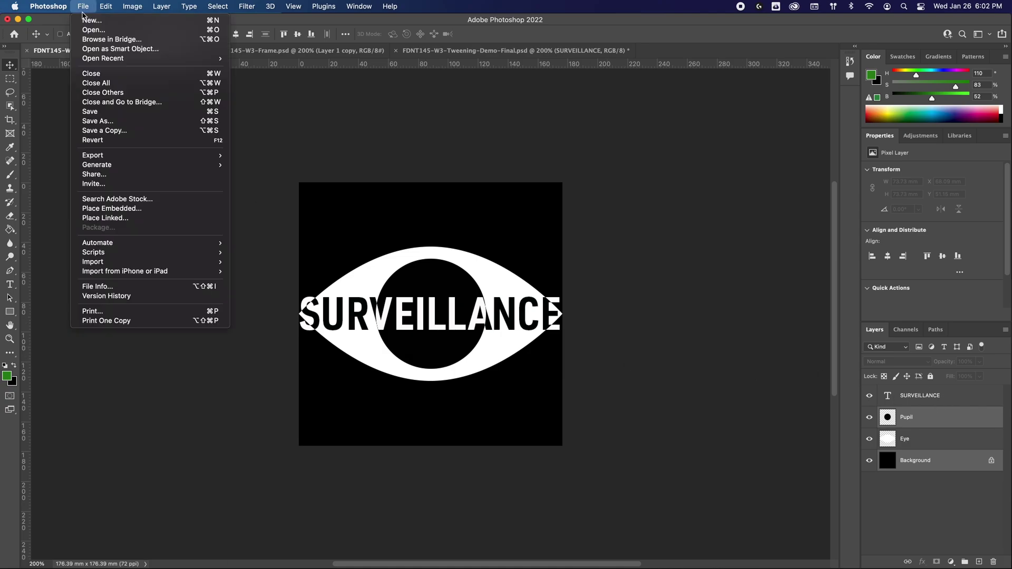
pyautogui.moveTo(120, 167)
pyautogui.click(122, 211)
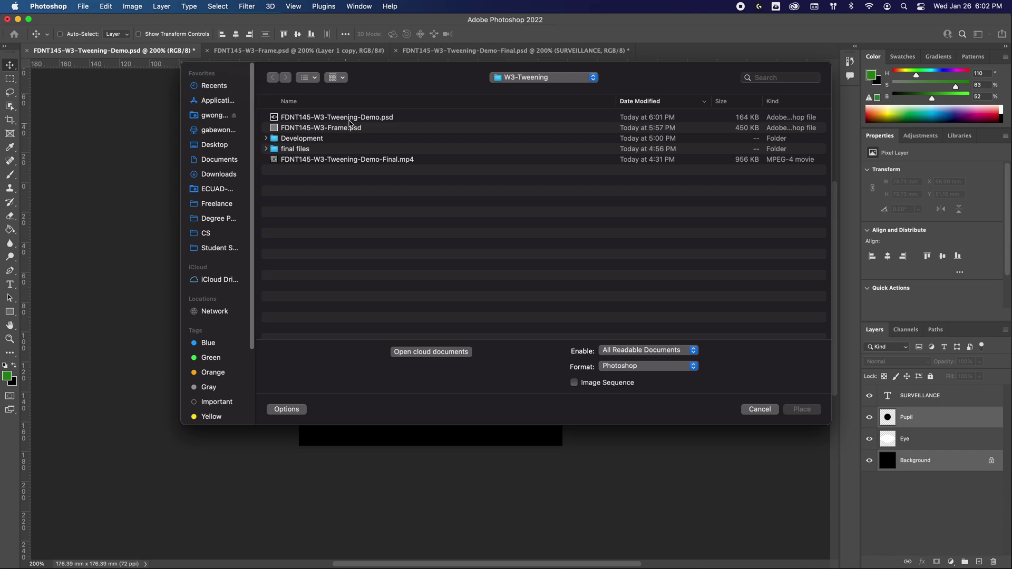
pyautogui.click(353, 128)
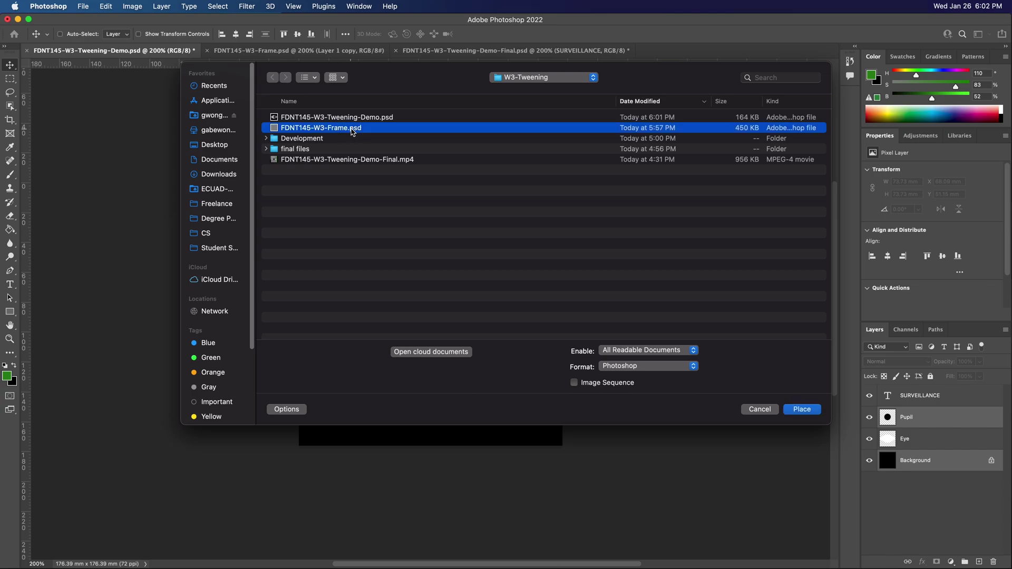
pyautogui.doubleClick(353, 128)
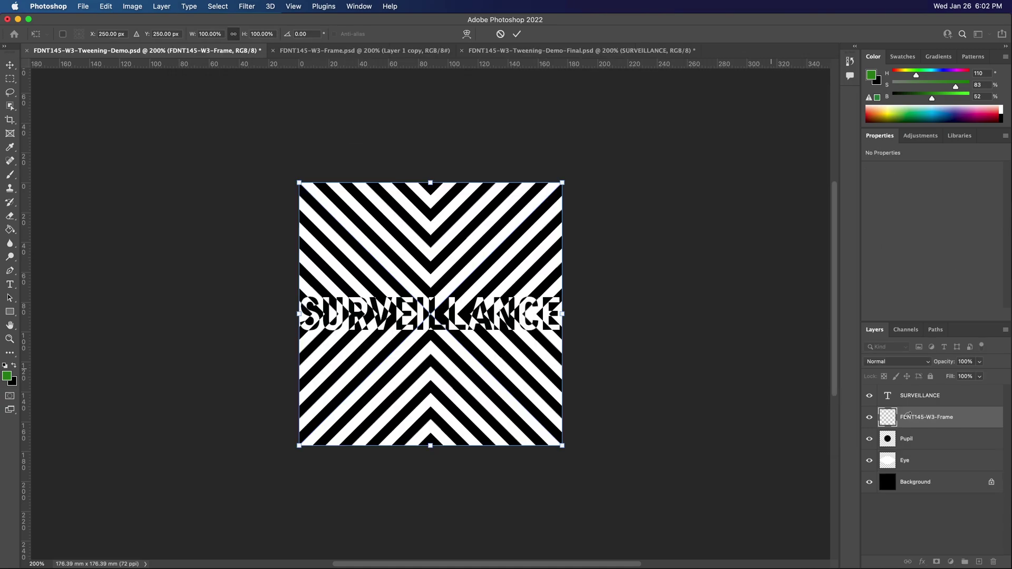
# Commit the placed frame at full size and move the FDNT145-W3-Frame layer below Eye
pyautogui.doubleClick(422, 352)
pyautogui.click(921, 418)
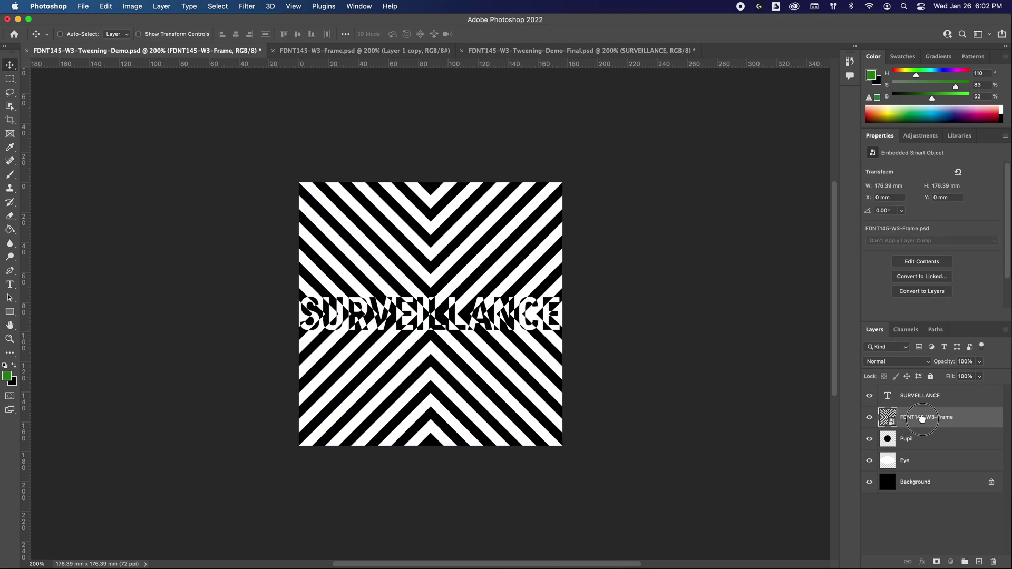
pyautogui.moveTo(922, 418); pyautogui.dragTo(922, 477)
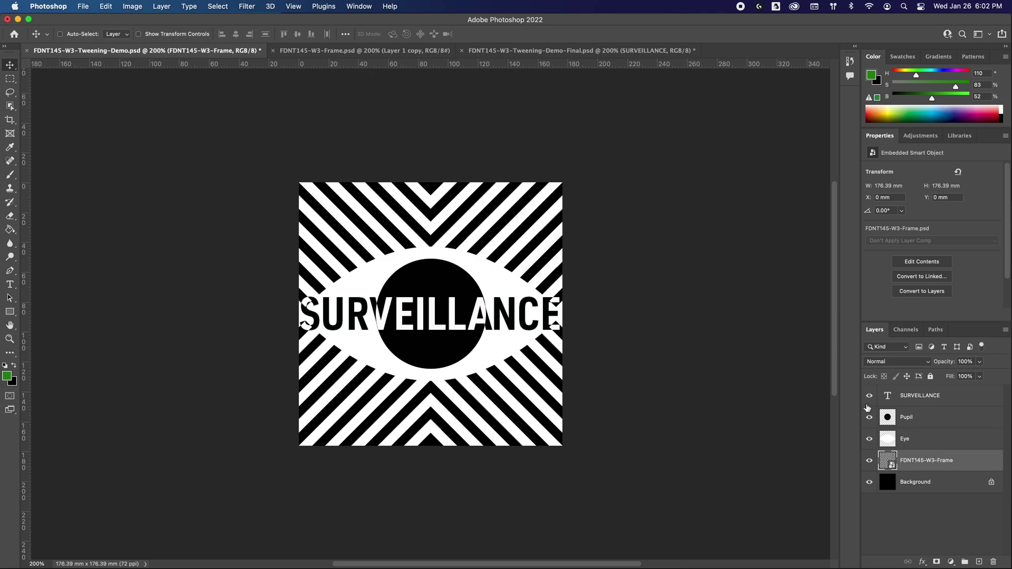
pyautogui.click(361, 6)
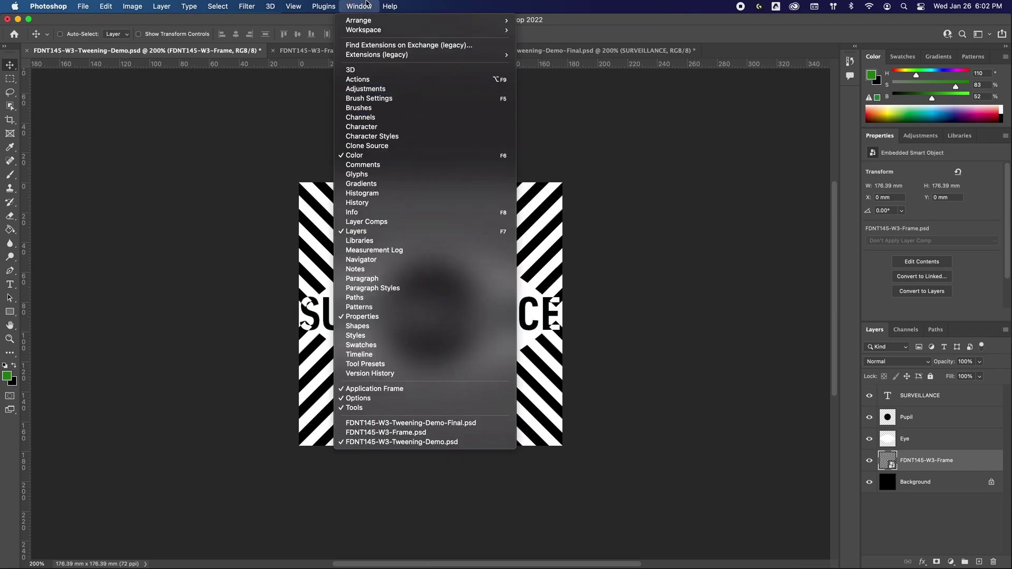
# Show the Timeline panel and create a video timeline for the eye poster
pyautogui.click(401, 355)
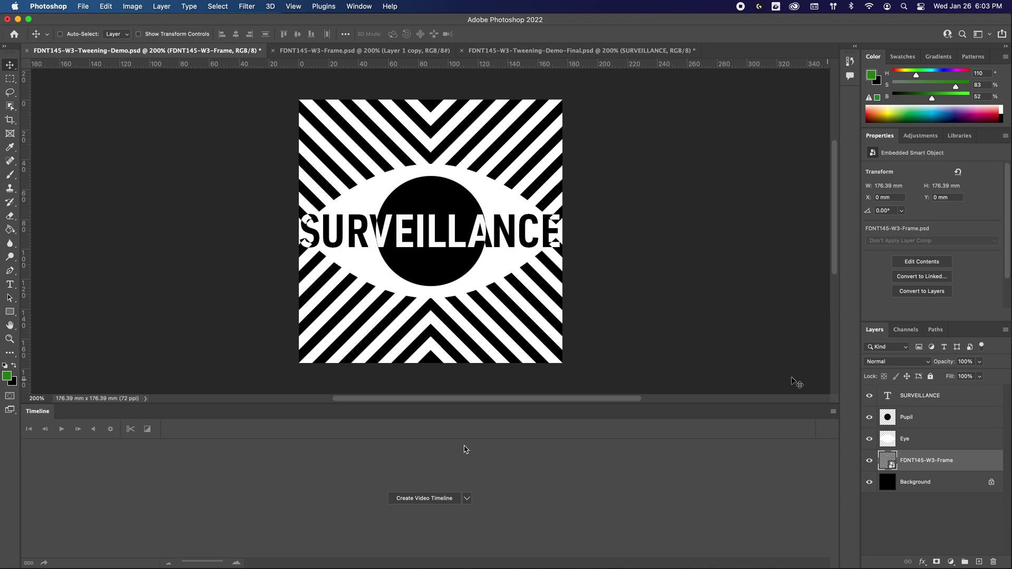
pyautogui.click(467, 499)
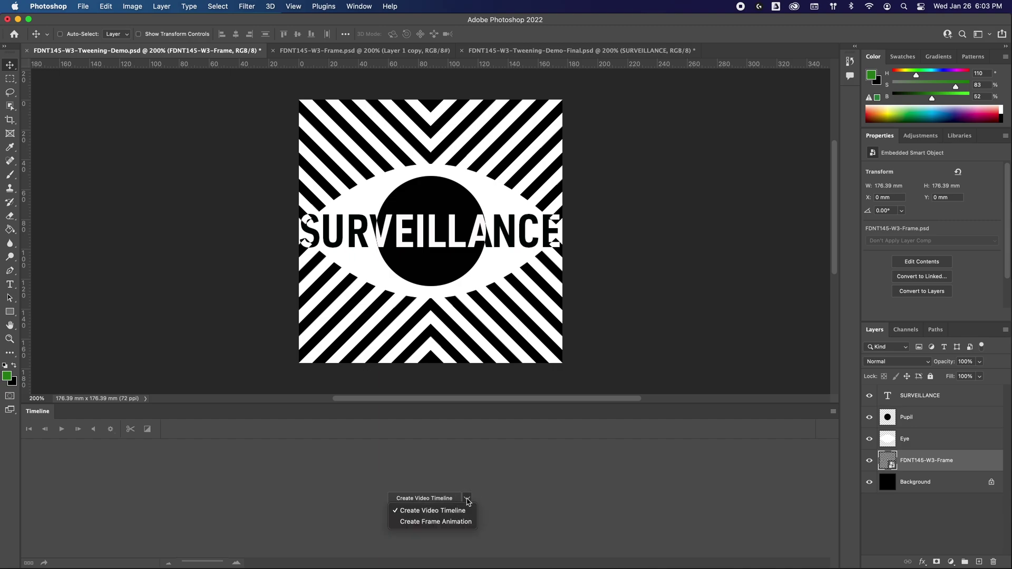
pyautogui.click(436, 512)
pyautogui.click(438, 499)
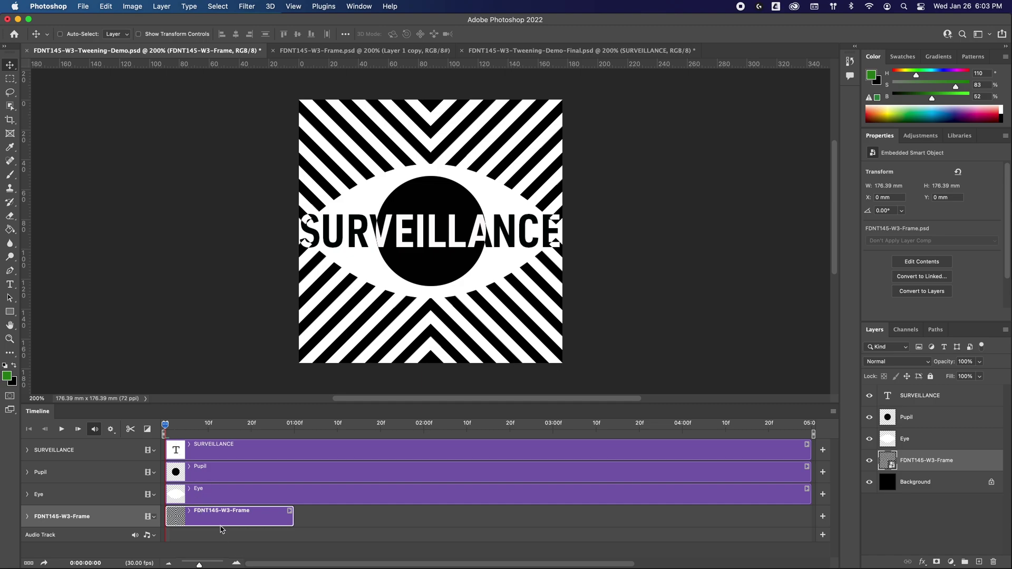
# Duplicate the FDNT145-W3-Frame layer twice, chaining both copy clips after the original on one track
pyautogui.moveTo(165, 426)
pyautogui.mouseDown()
pyautogui.moveTo(316, 432)
pyautogui.moveTo(155, 436)
pyautogui.moveTo(339, 431)
pyautogui.moveTo(156, 440)
pyautogui.mouseUp()
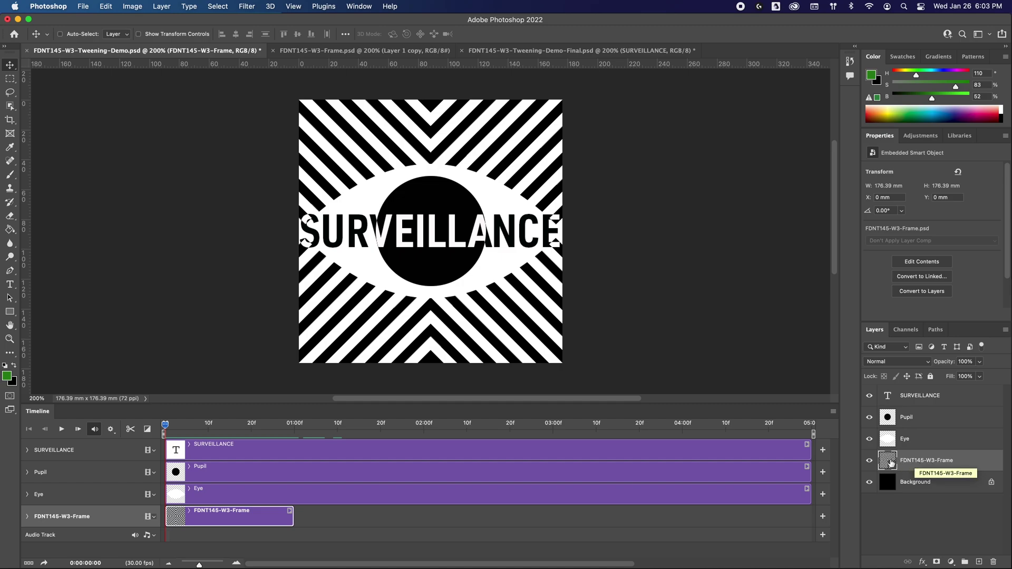
pyautogui.moveTo(916, 463); pyautogui.dragTo(978, 562)
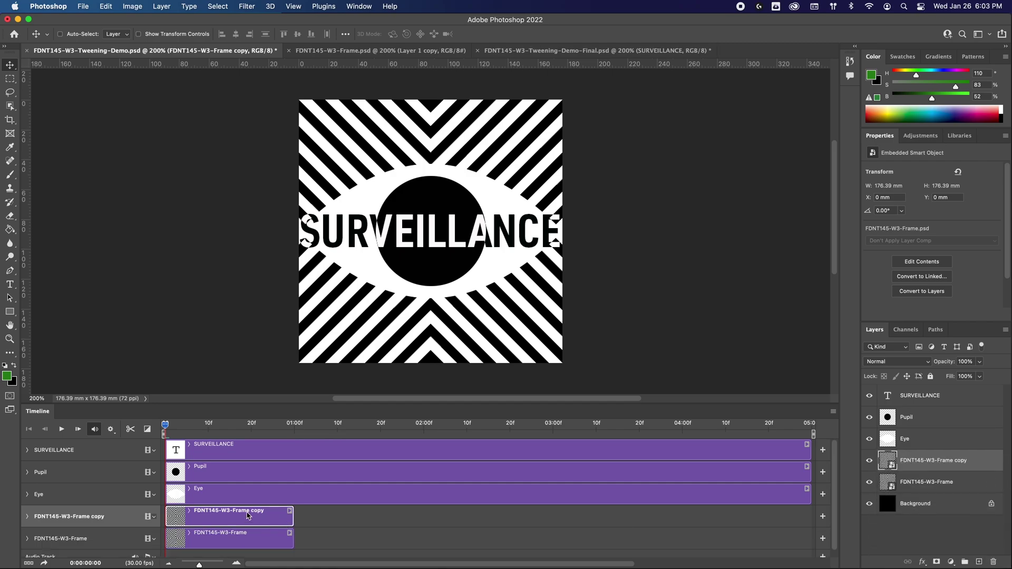
pyautogui.moveTo(256, 523); pyautogui.dragTo(384, 525)
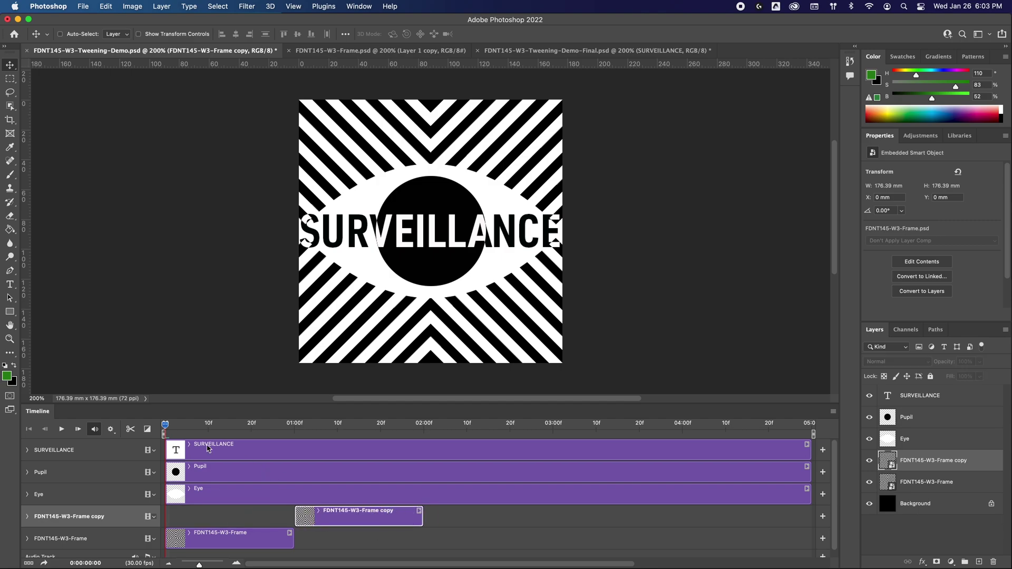
pyautogui.moveTo(164, 425); pyautogui.dragTo(238, 460)
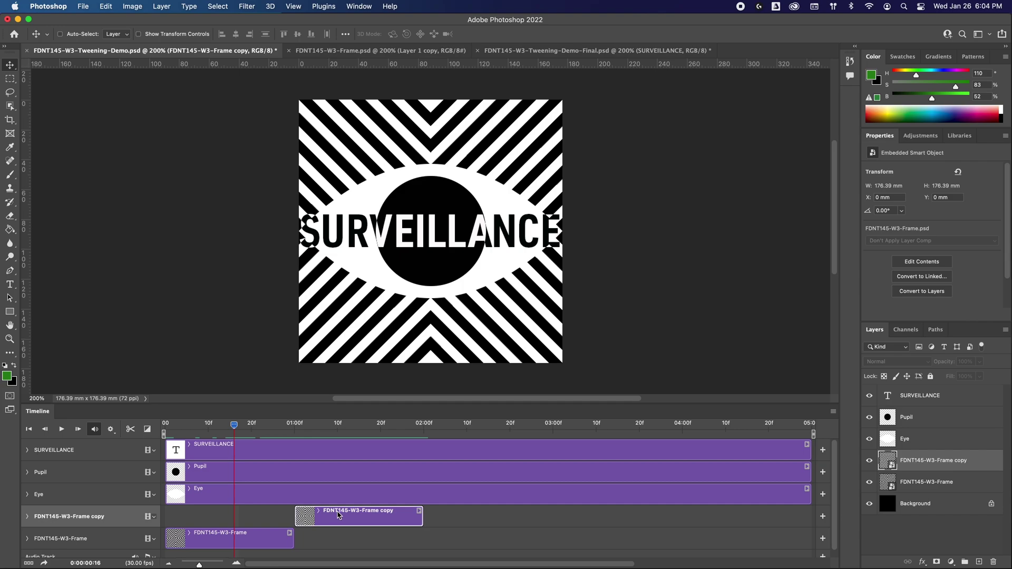
pyautogui.moveTo(320, 520); pyautogui.dragTo(318, 539)
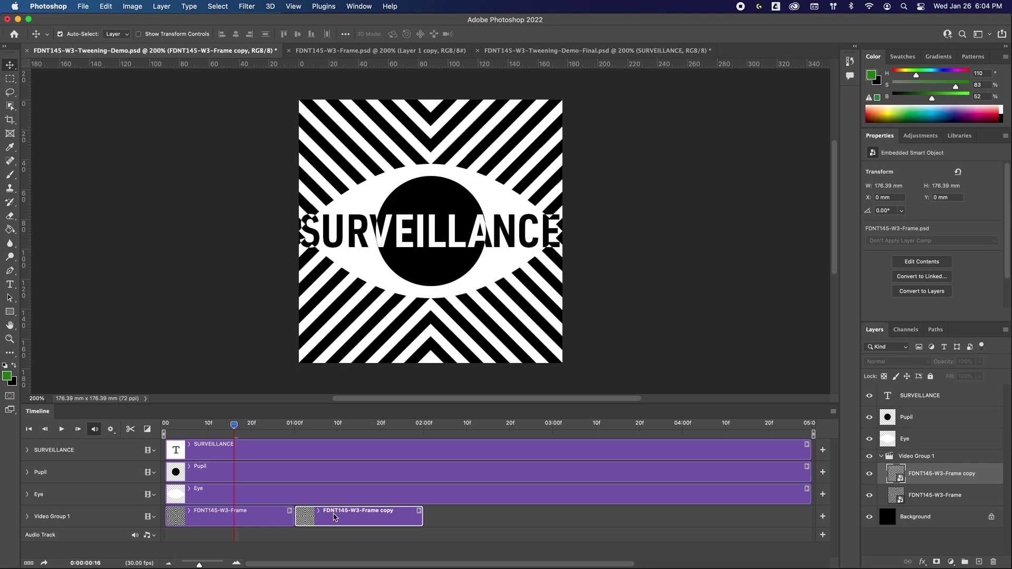
pyautogui.press('super+j')
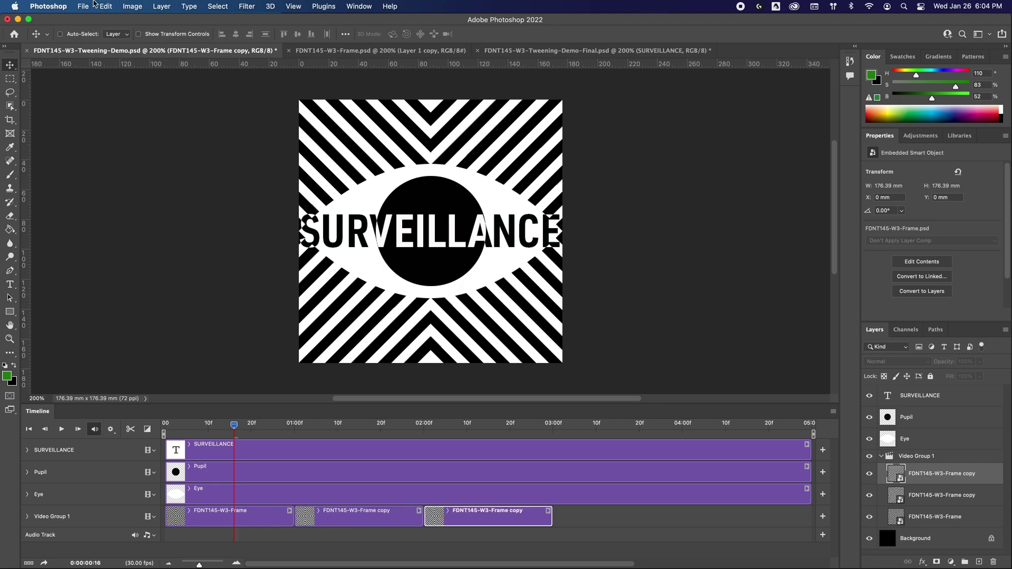
pyautogui.click(105, 7)
# Preview playback of the three chained striped clips from the start
pyautogui.click(309, 442)
pyautogui.moveTo(234, 427); pyautogui.dragTo(301, 445)
pyautogui.press('space')
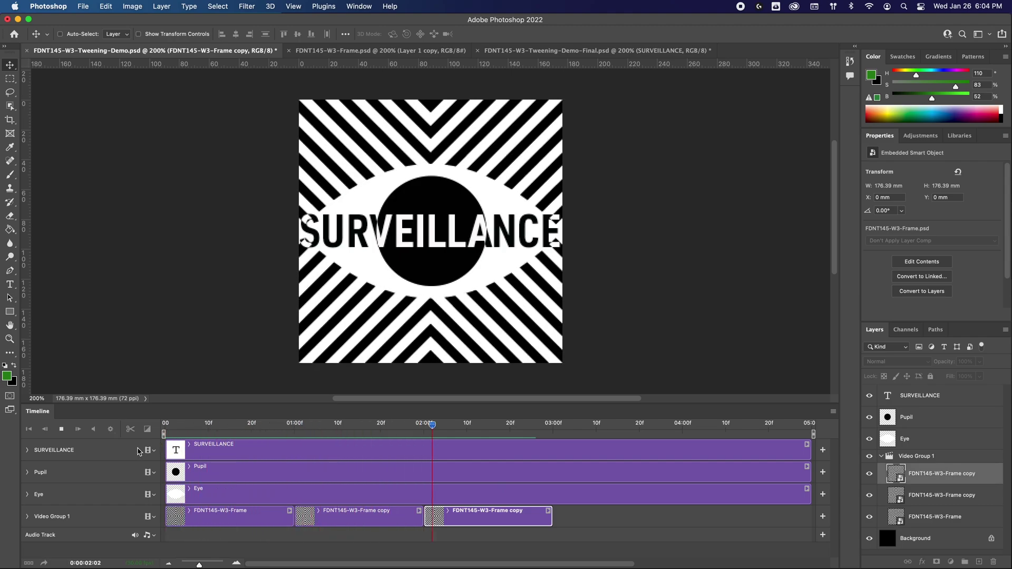
pyautogui.press('Home')
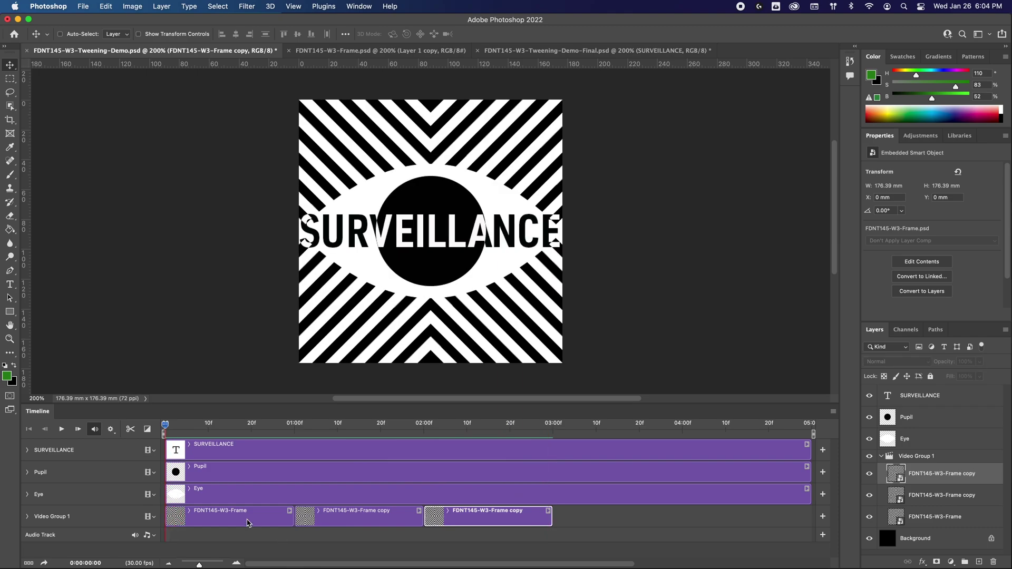
pyautogui.moveTo(165, 428); pyautogui.dragTo(385, 454)
pyautogui.press('Home')
# Trim the Eye, Pupil and SURVEILLANCE clips to end at about 03:00
pyautogui.click(369, 490)
pyautogui.moveTo(811, 497); pyautogui.dragTo(551, 522)
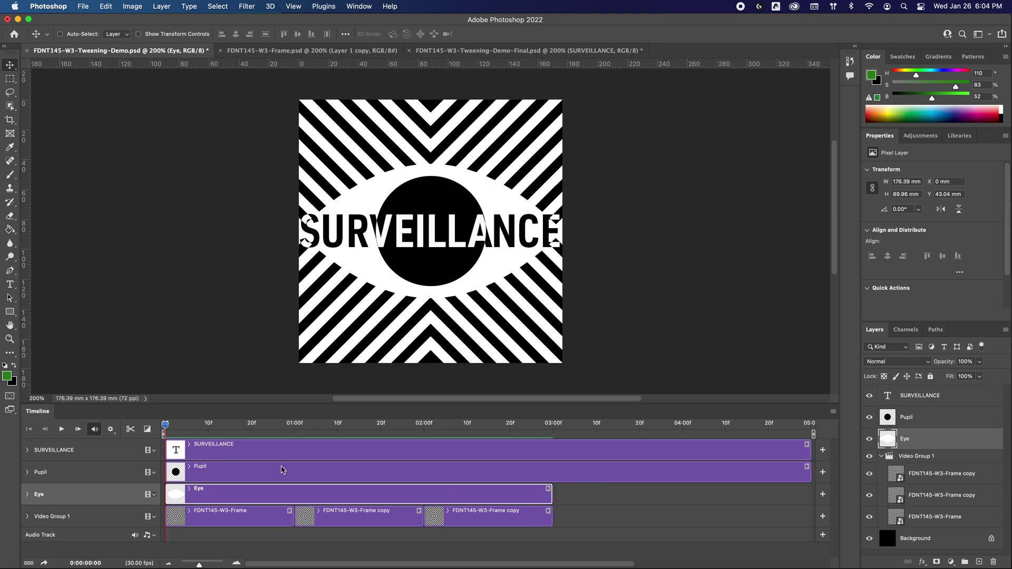
pyautogui.moveTo(810, 472); pyautogui.dragTo(551, 489)
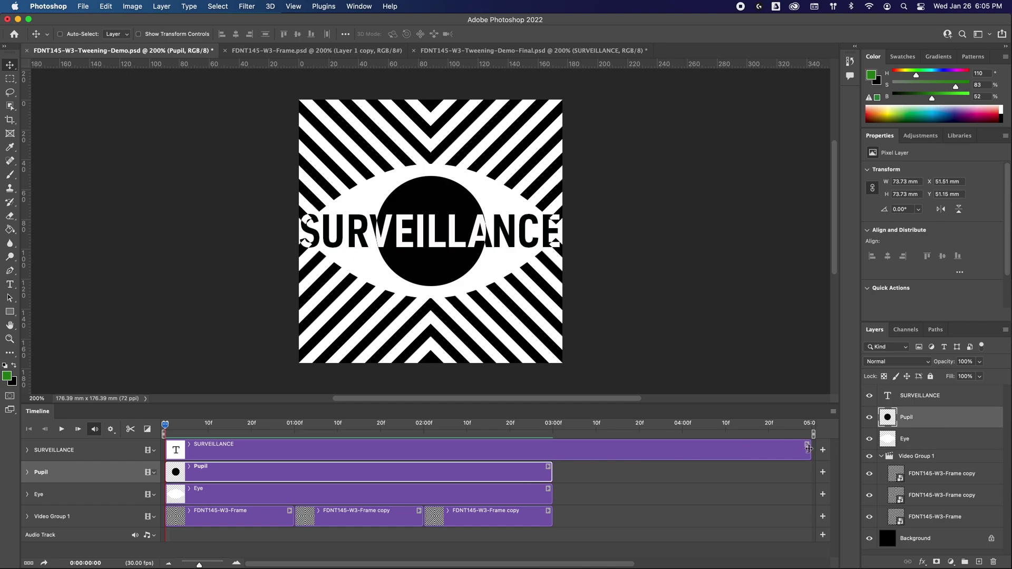
pyautogui.moveTo(809, 449); pyautogui.dragTo(554, 450)
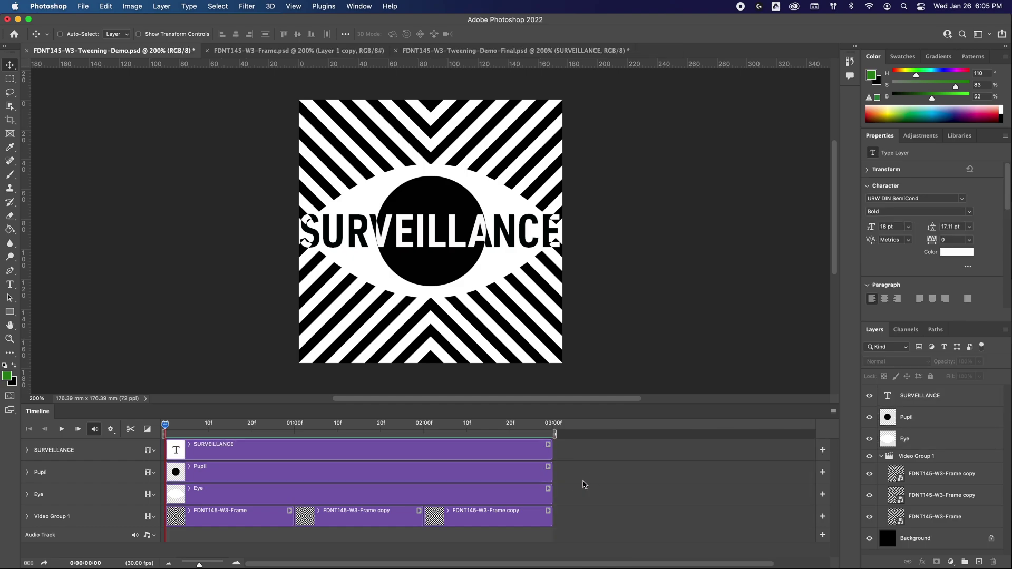
# Collapse Video Group 1, hide the SURVEILLANCE and Pupil layers, and select Eye
pyautogui.click(584, 484)
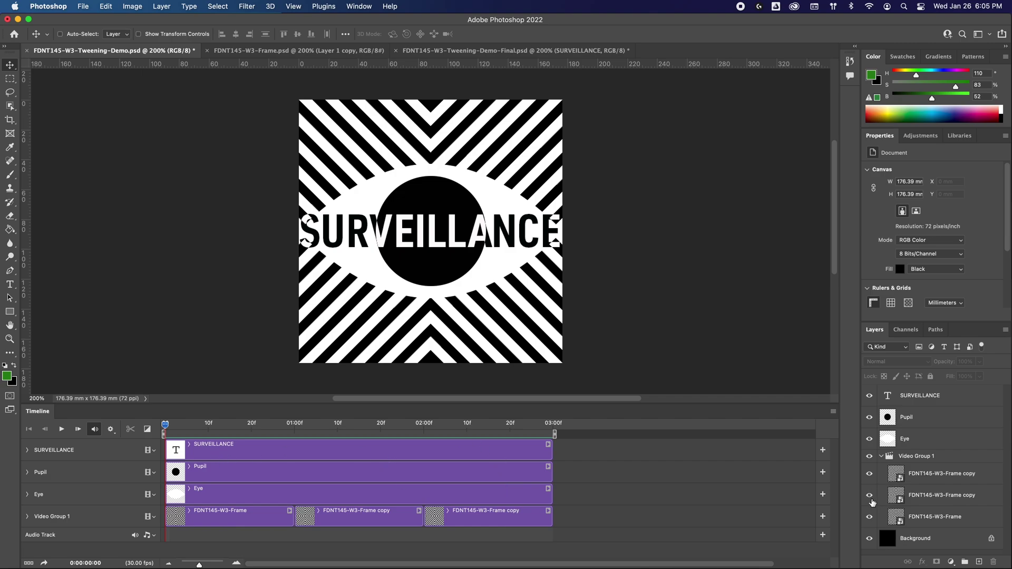
pyautogui.click(882, 457)
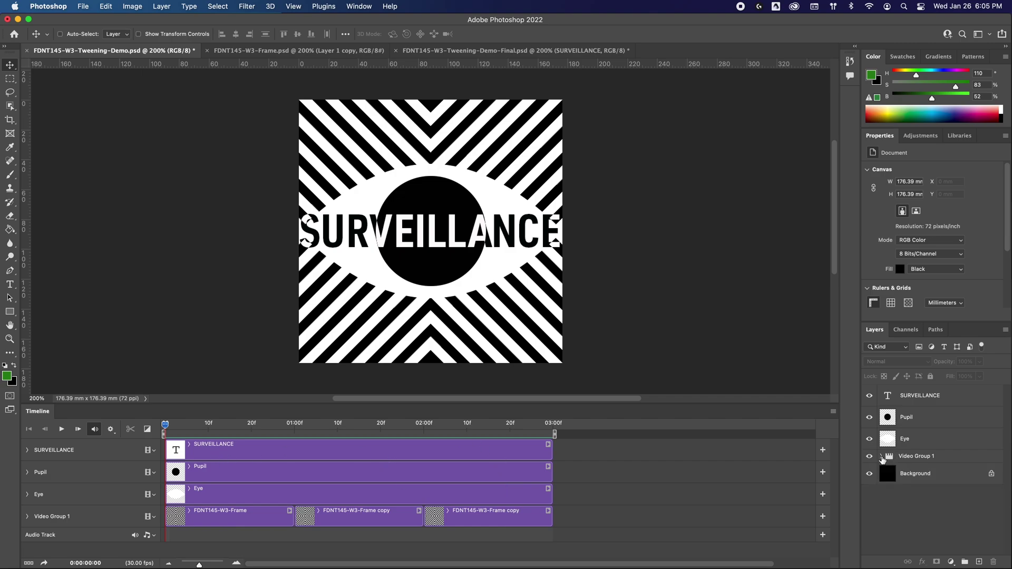
pyautogui.click(870, 398)
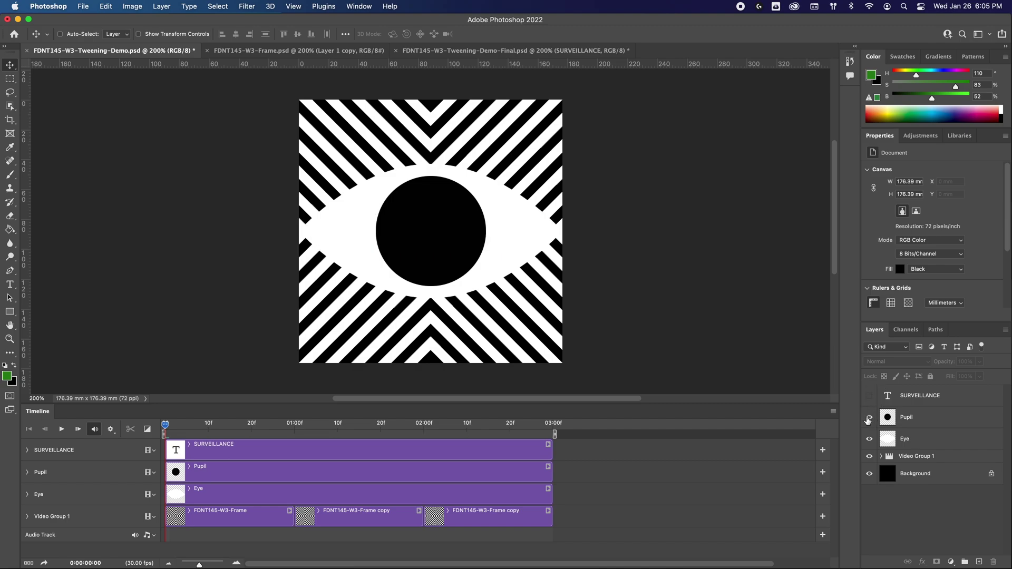
pyautogui.click(869, 418)
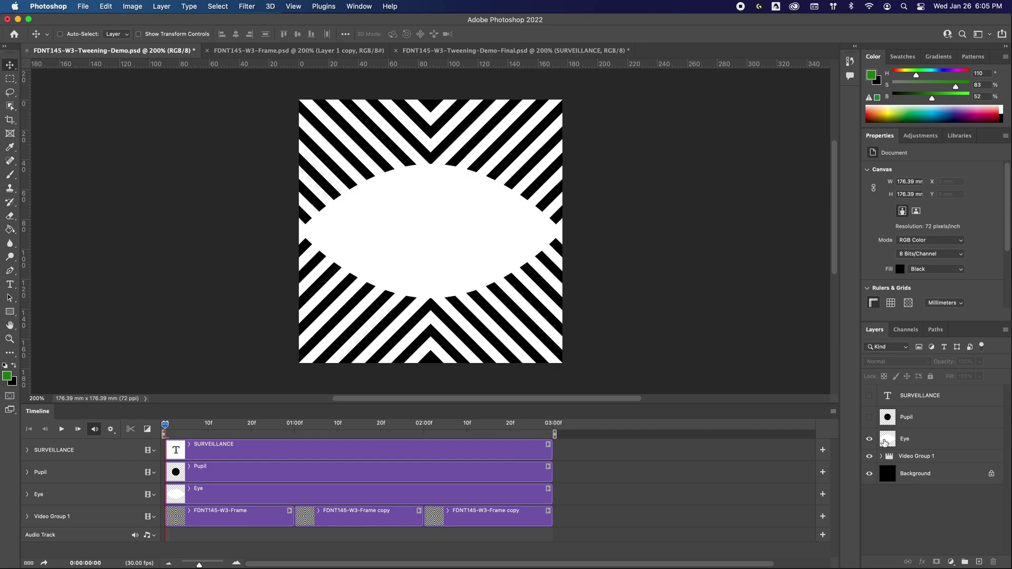
pyautogui.click(928, 441)
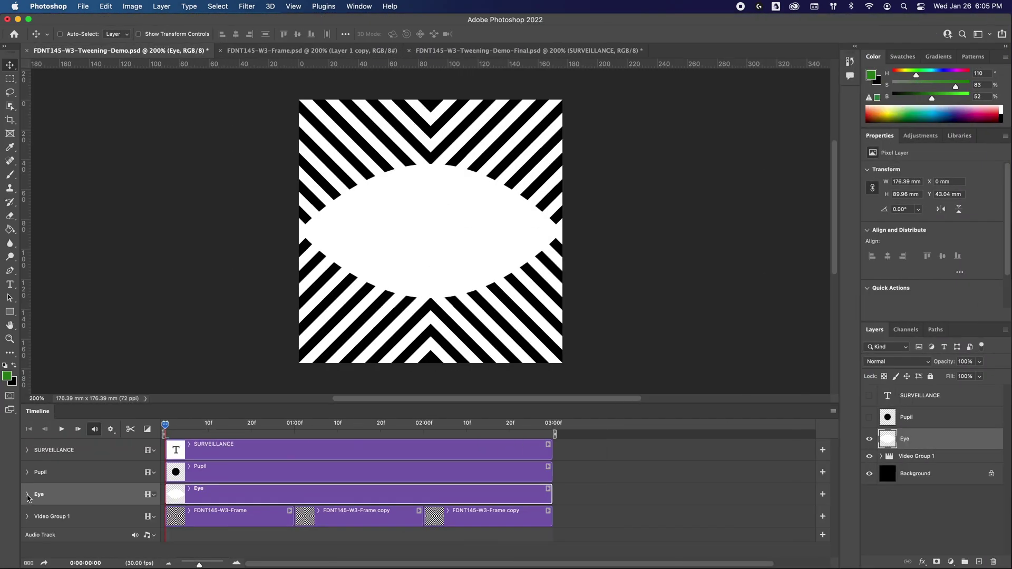
# Convert the Eye layer into the embedded smart object Eye.psb
pyautogui.click(28, 496)
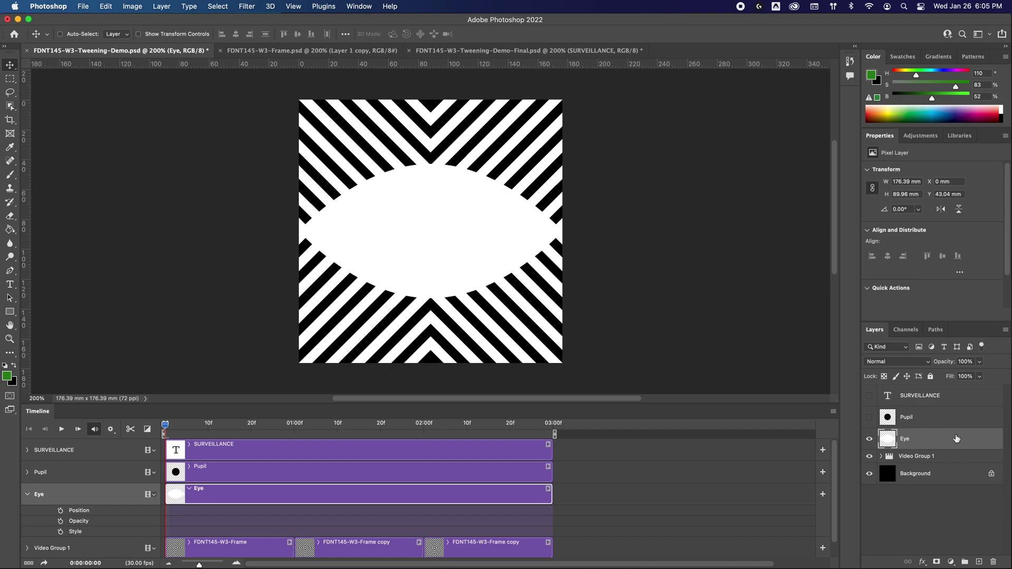
pyautogui.click(1005, 330)
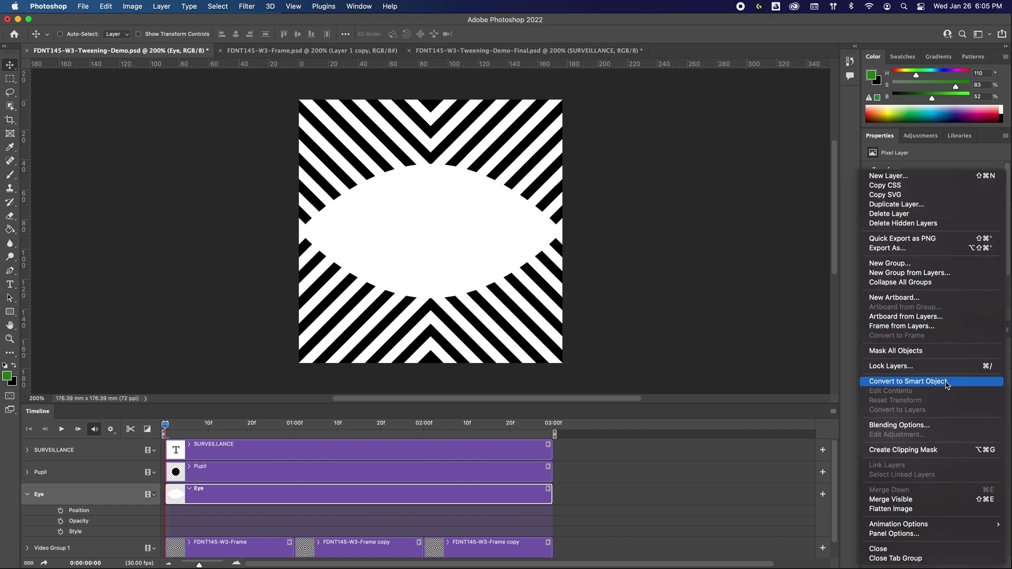
pyautogui.click(891, 387)
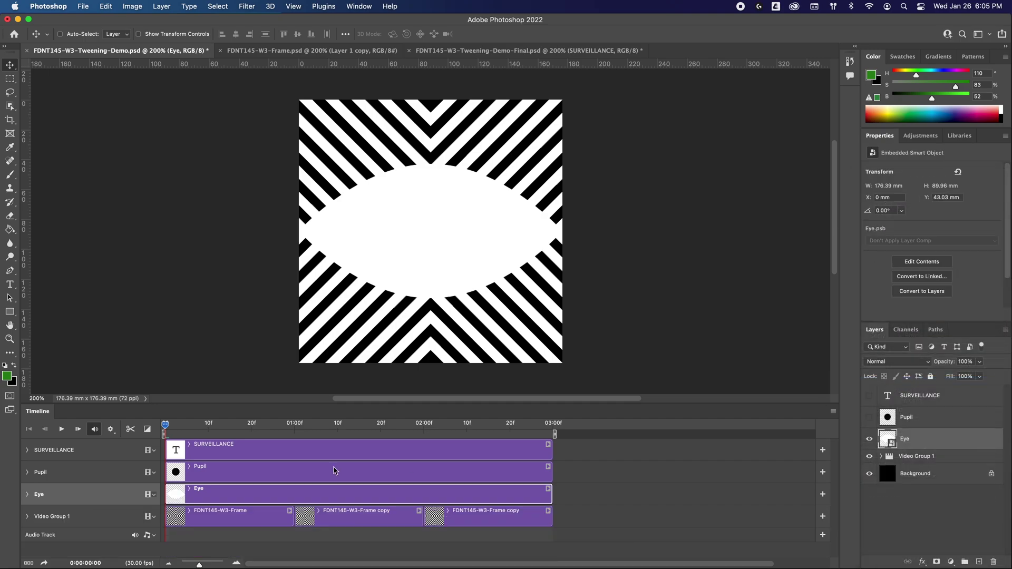
# Add a Transform keyframe on the Eye track and move it to about 01:00f
pyautogui.click(27, 495)
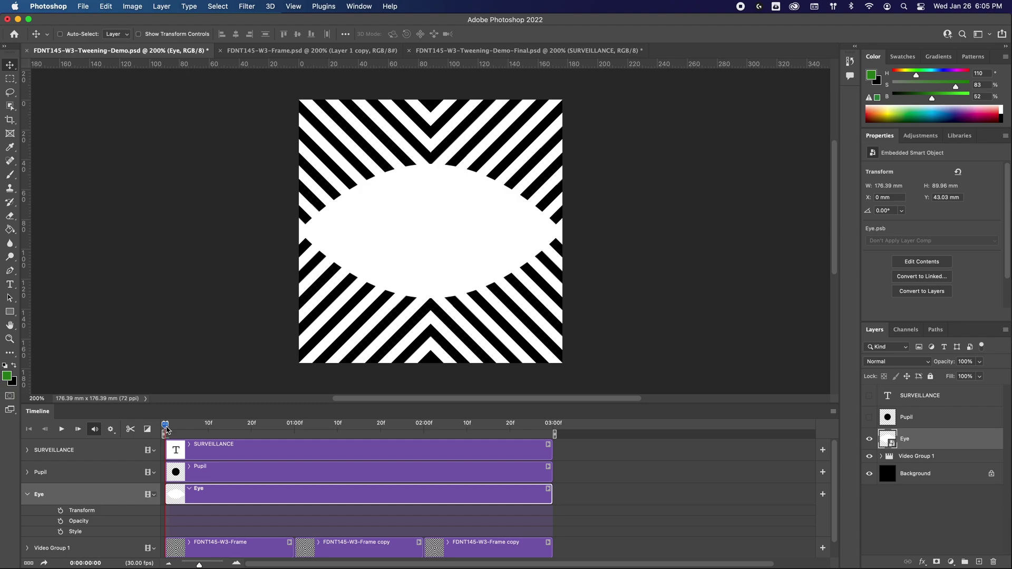
pyautogui.click(60, 511)
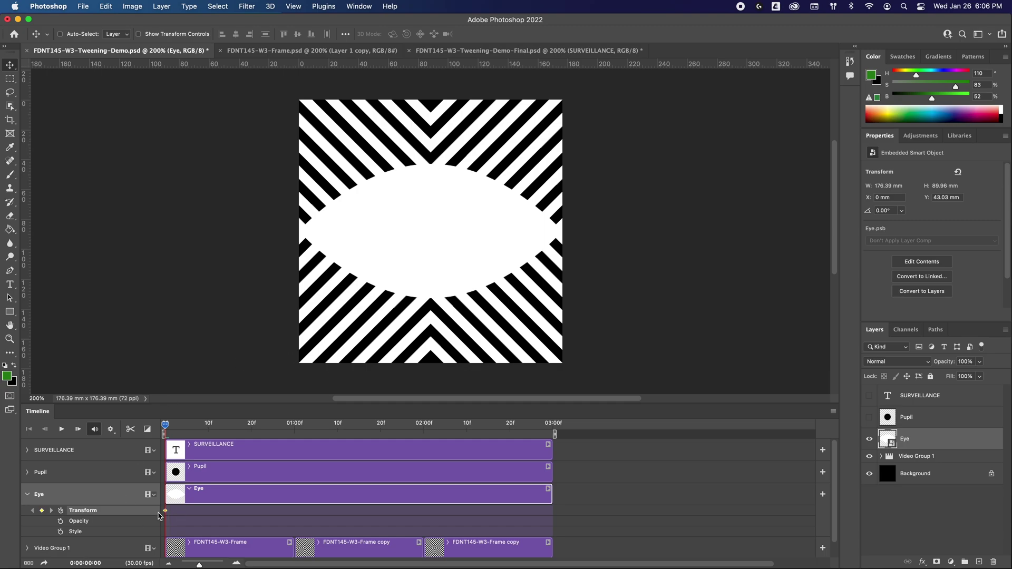
pyautogui.moveTo(165, 510); pyautogui.dragTo(294, 510)
# At frame 0, squash the Eye shape into a flat horizontal line with Free Transform
pyautogui.click(109, 7)
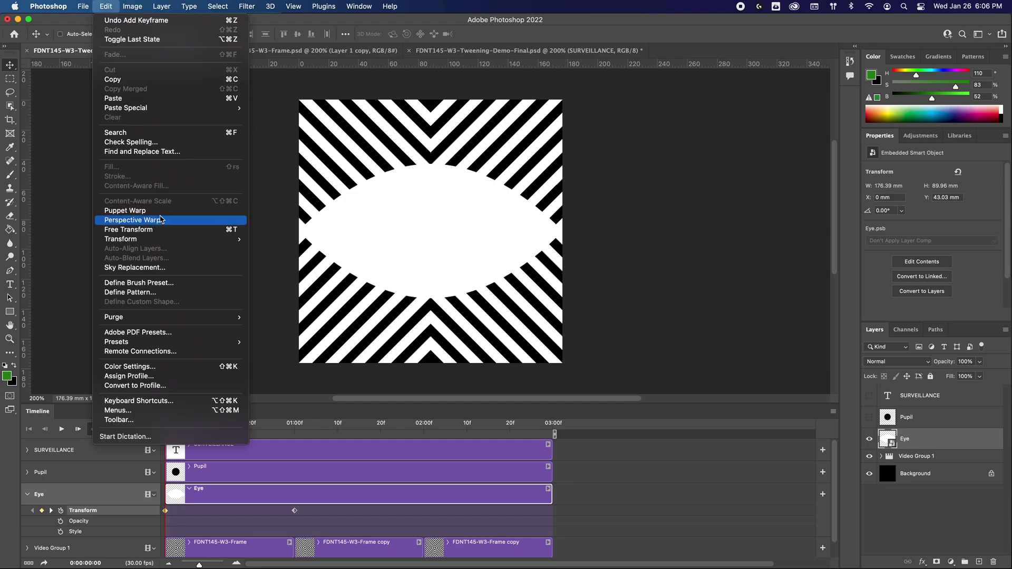
pyautogui.click(180, 230)
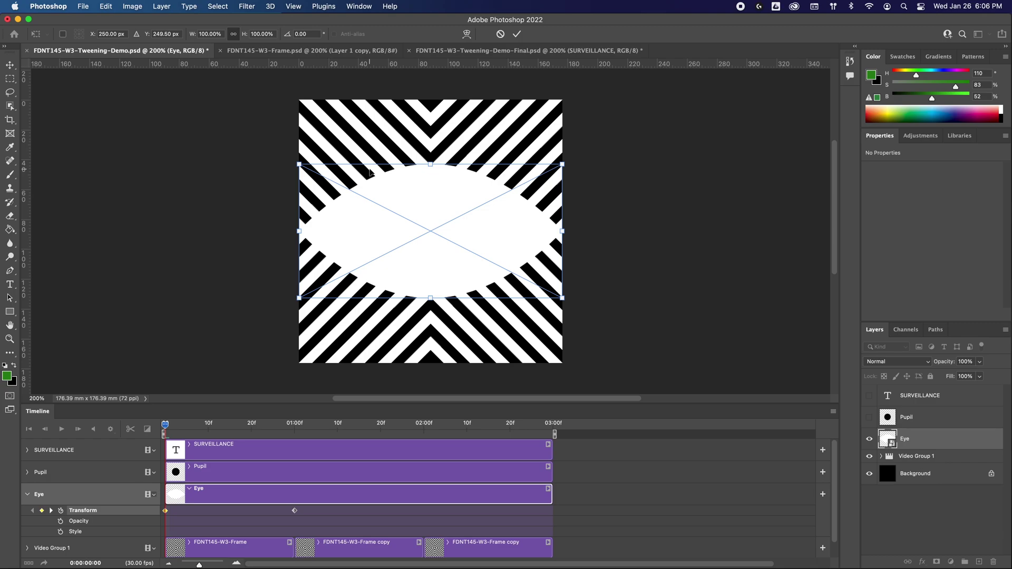
pyautogui.moveTo(429, 164); pyautogui.dragTo(433, 231)
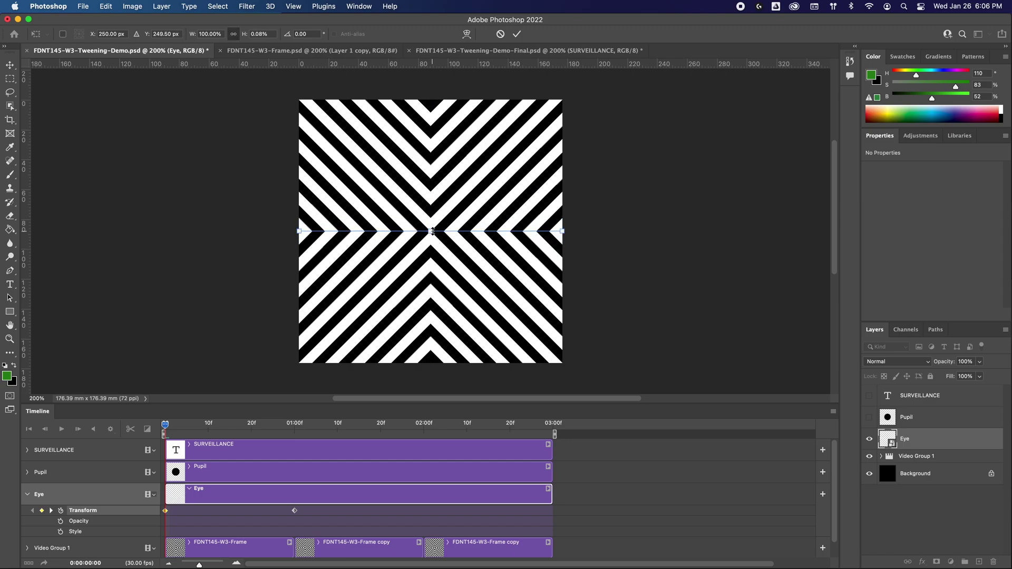
pyautogui.press('Return')
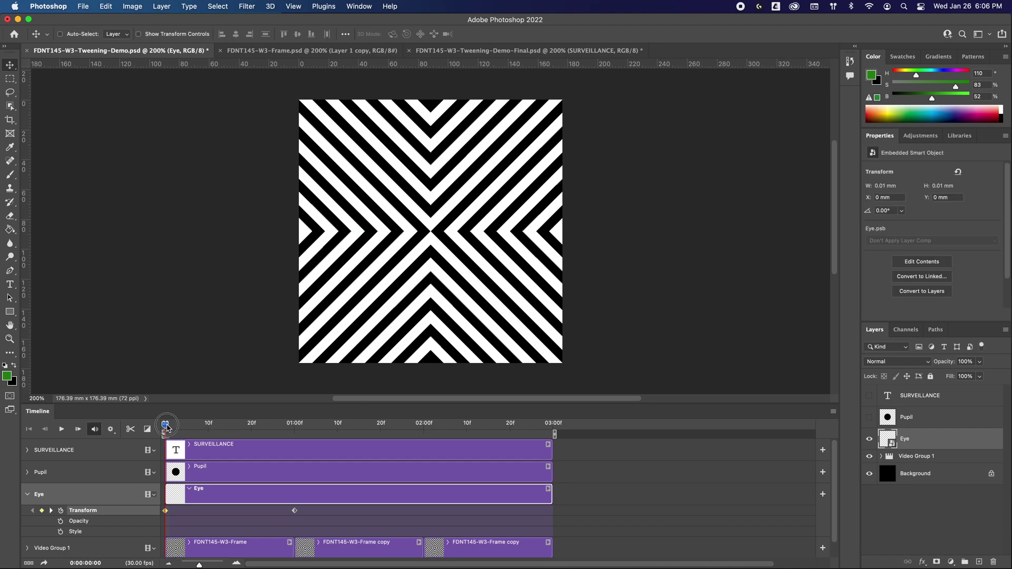
# Move the open-eye keyframe earlier to about 15f and play back the opening
pyautogui.moveTo(166, 427)
pyautogui.mouseDown()
pyautogui.moveTo(210, 425)
pyautogui.moveTo(165, 436)
pyautogui.mouseUp()
pyautogui.moveTo(169, 426); pyautogui.dragTo(296, 455)
pyautogui.moveTo(294, 511); pyautogui.dragTo(230, 514)
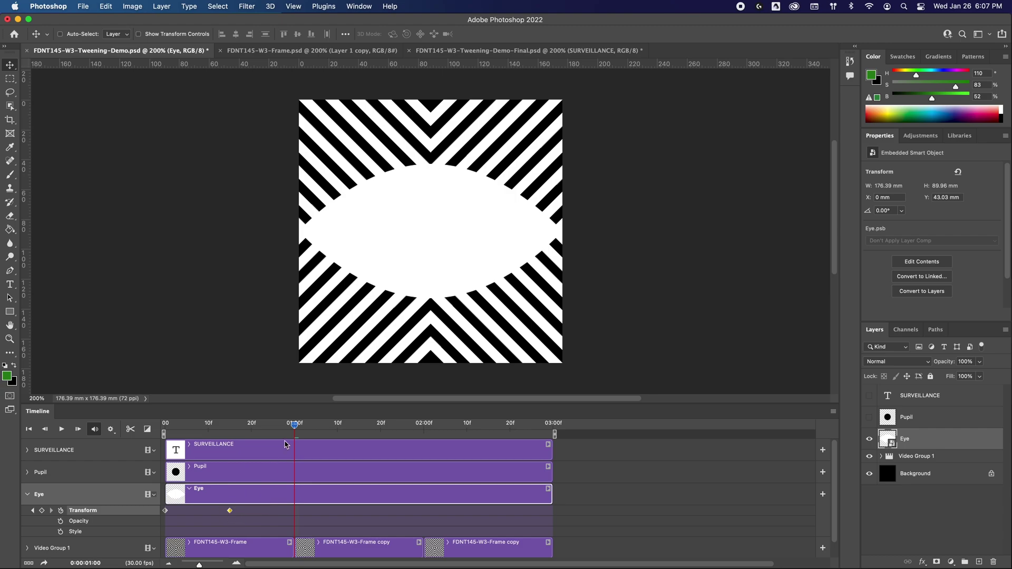
pyautogui.press('space')
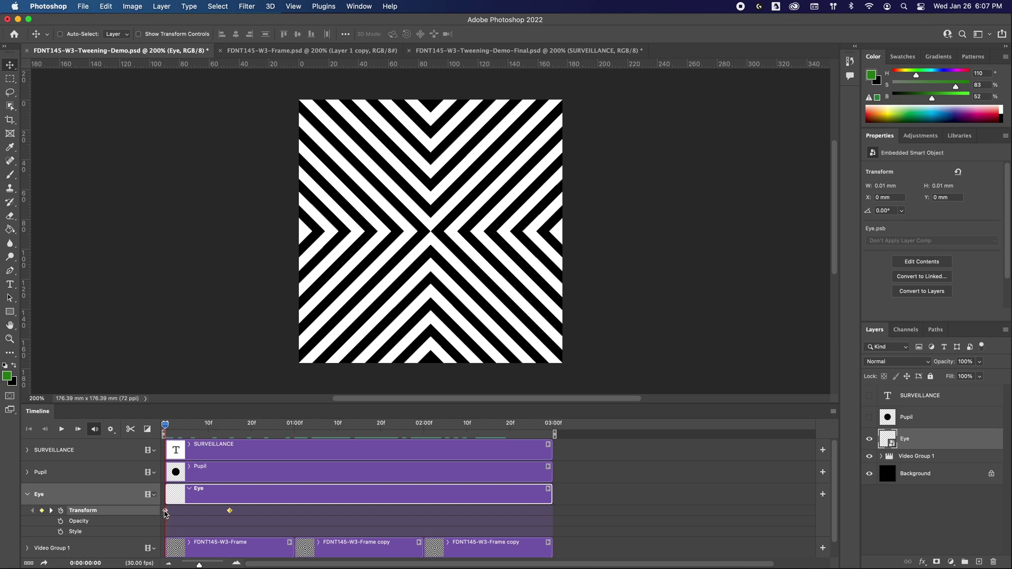
# Copy the closed-eye keyframe from frame 0 and paste it at the end, 03:00
pyautogui.click(165, 512)
pyautogui.rightClick(165, 511)
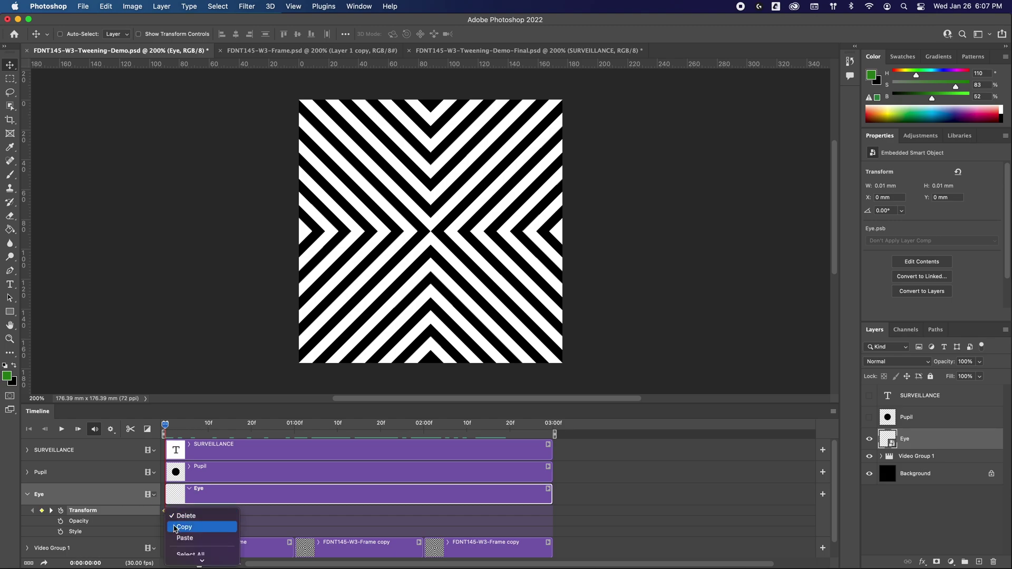
pyautogui.click(179, 527)
pyautogui.moveTo(165, 425); pyautogui.dragTo(590, 419)
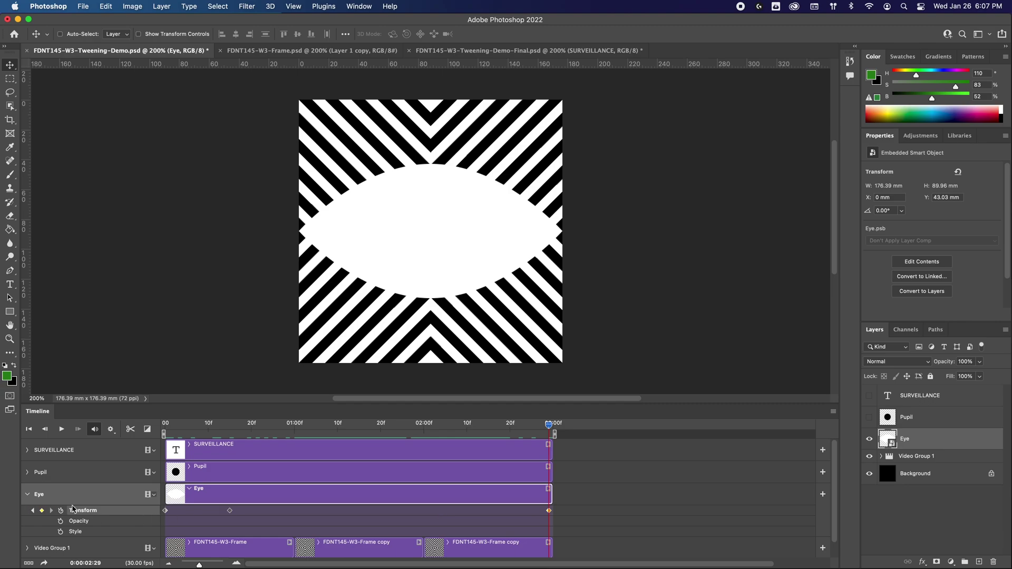
pyautogui.rightClick(549, 511)
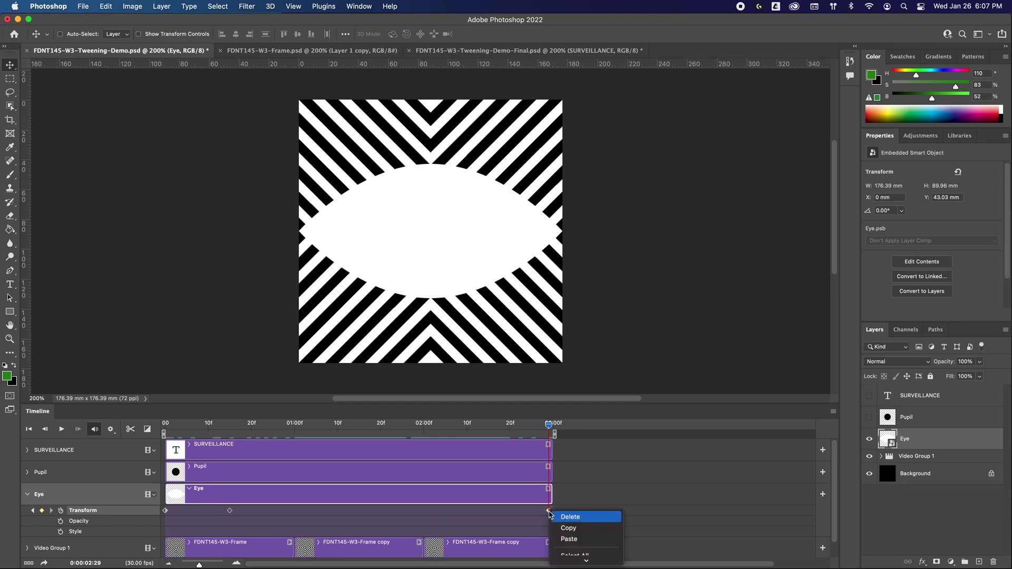
pyautogui.click(571, 543)
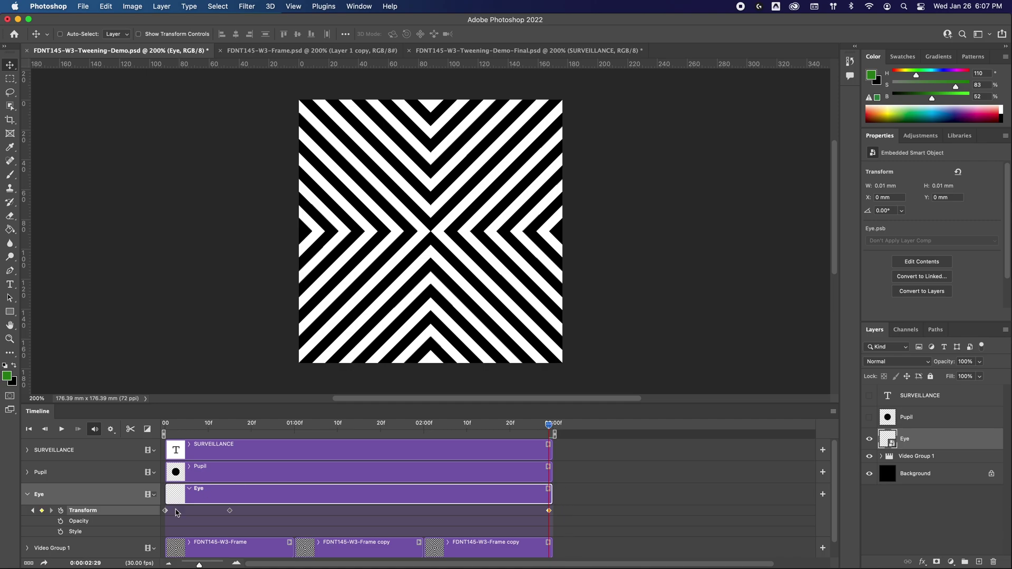
# Paste the open-eye keyframe state at 02:13, preview the blink, and collapse the Eye track
pyautogui.moveTo(551, 426); pyautogui.dragTo(231, 480)
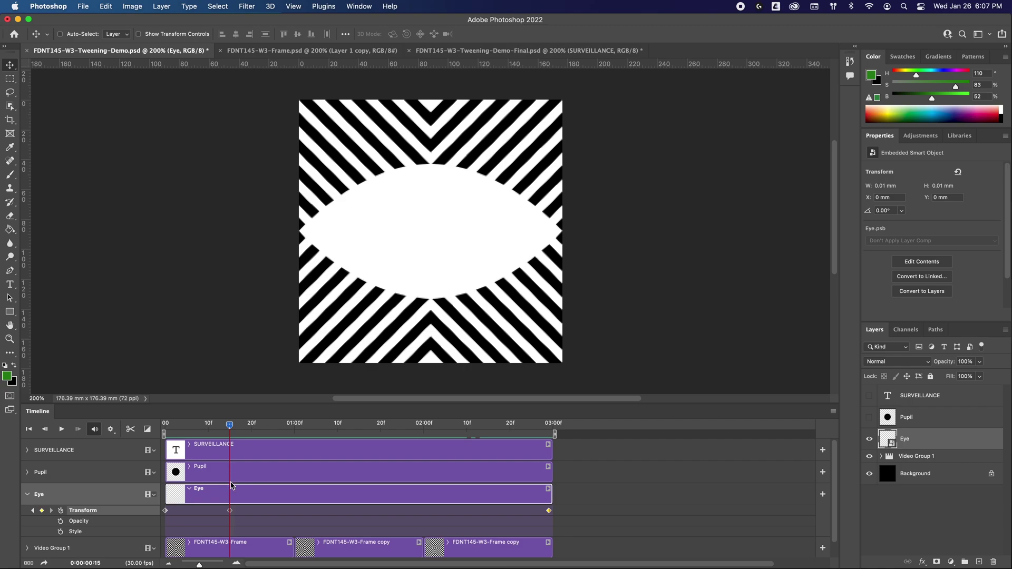
pyautogui.rightClick(229, 511)
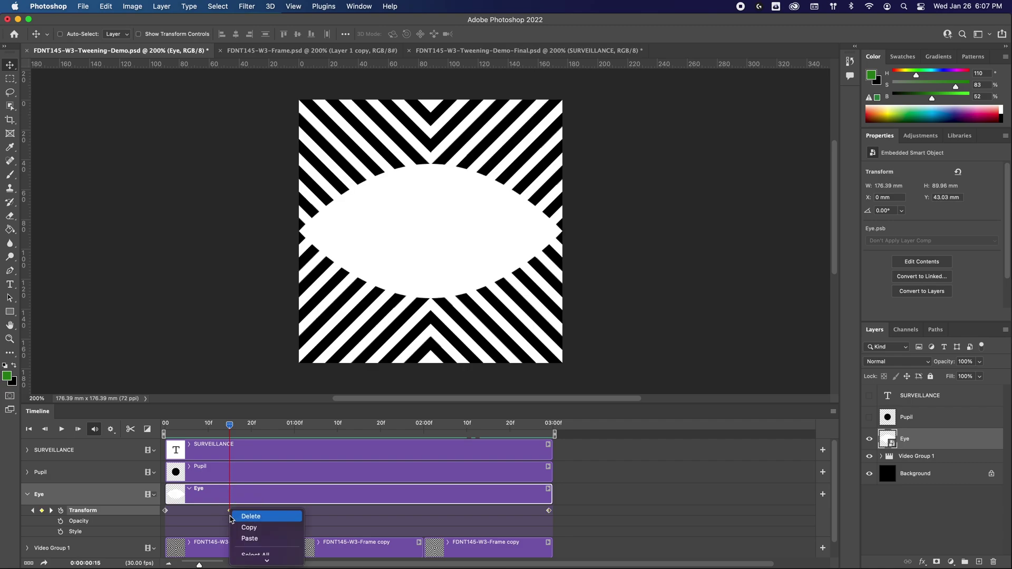
pyautogui.click(244, 528)
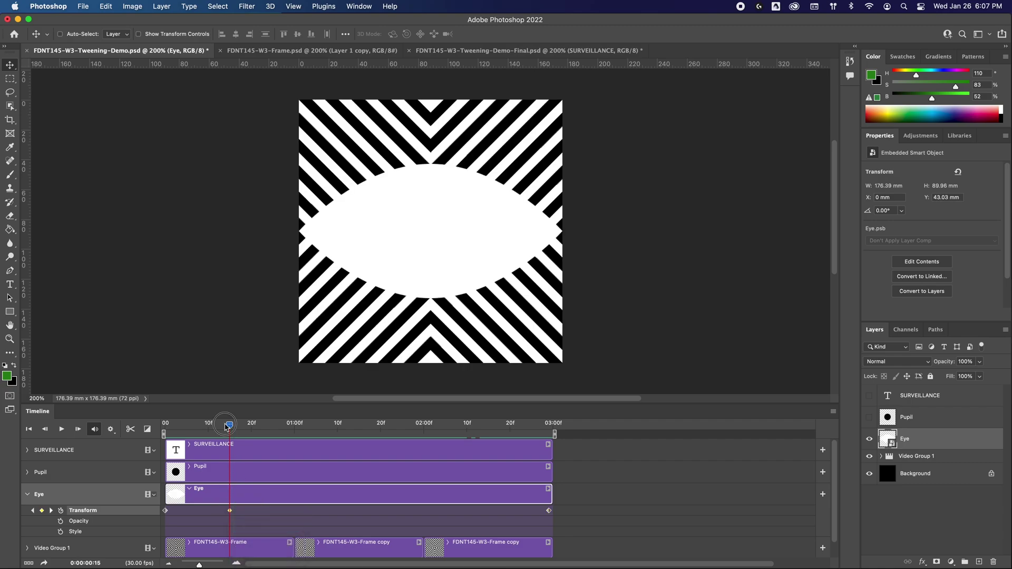
pyautogui.moveTo(230, 425); pyautogui.dragTo(480, 428)
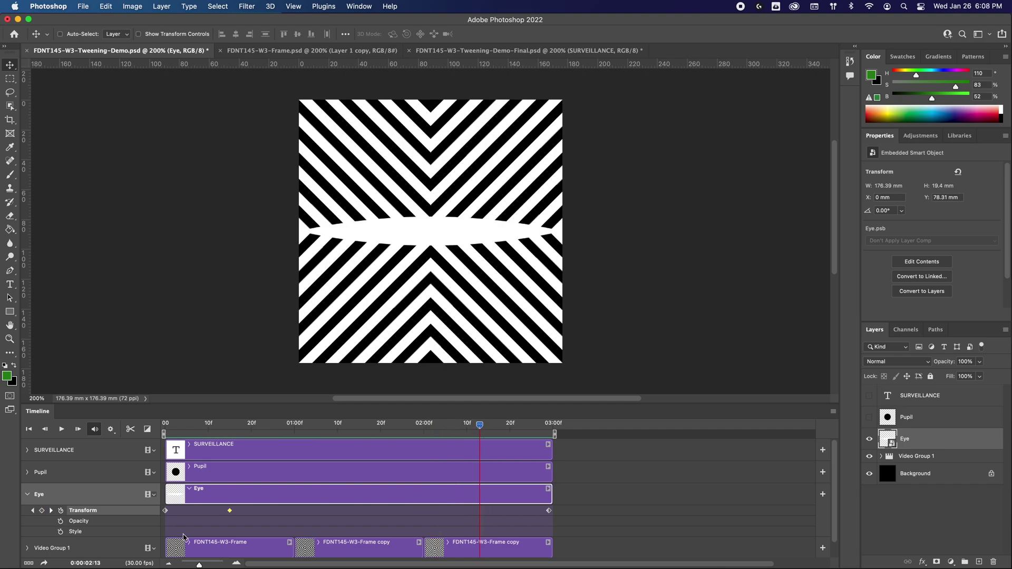
pyautogui.click(42, 510)
pyautogui.rightClick(480, 511)
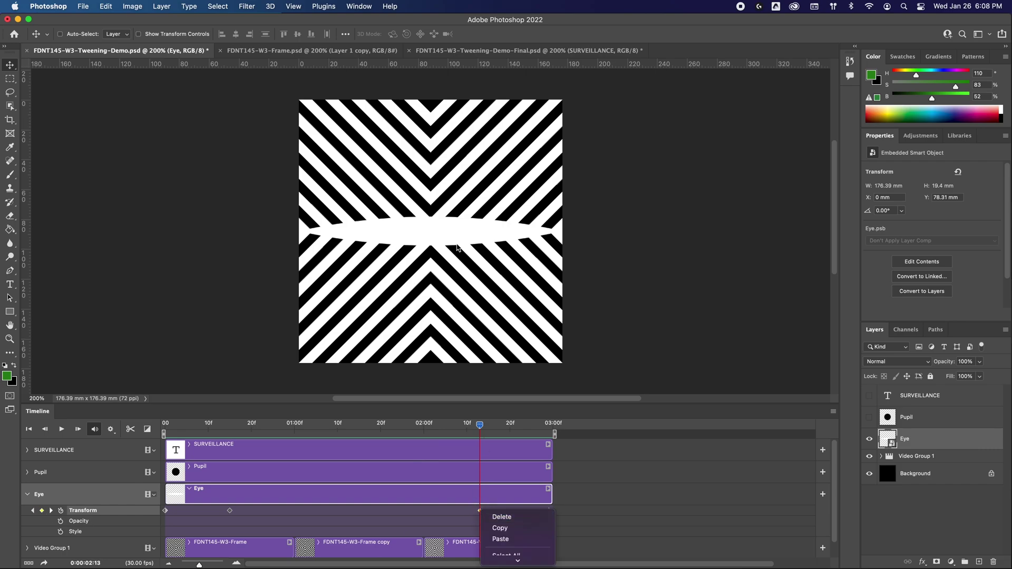
pyautogui.click(514, 539)
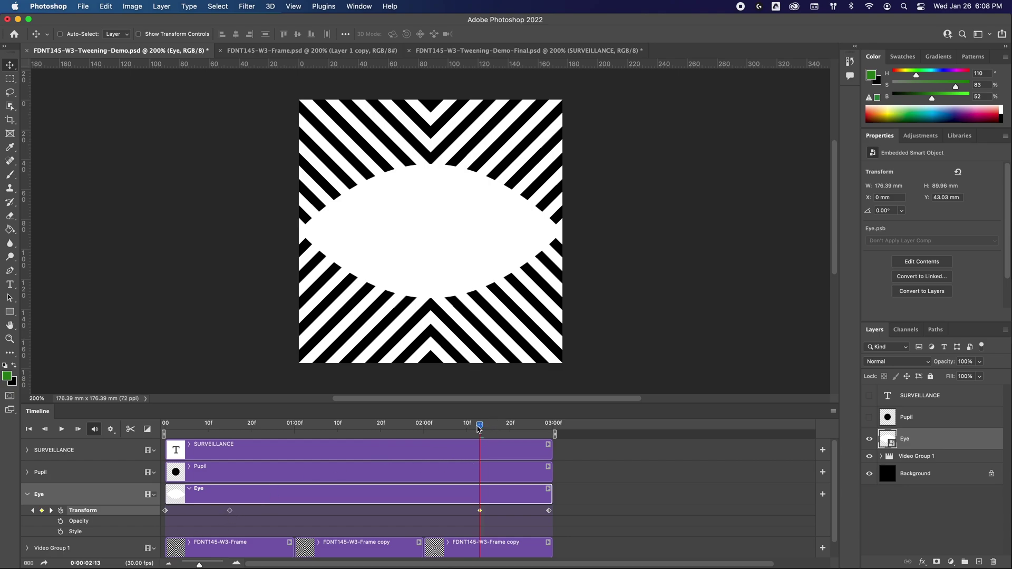
pyautogui.moveTo(478, 430); pyautogui.dragTo(552, 453)
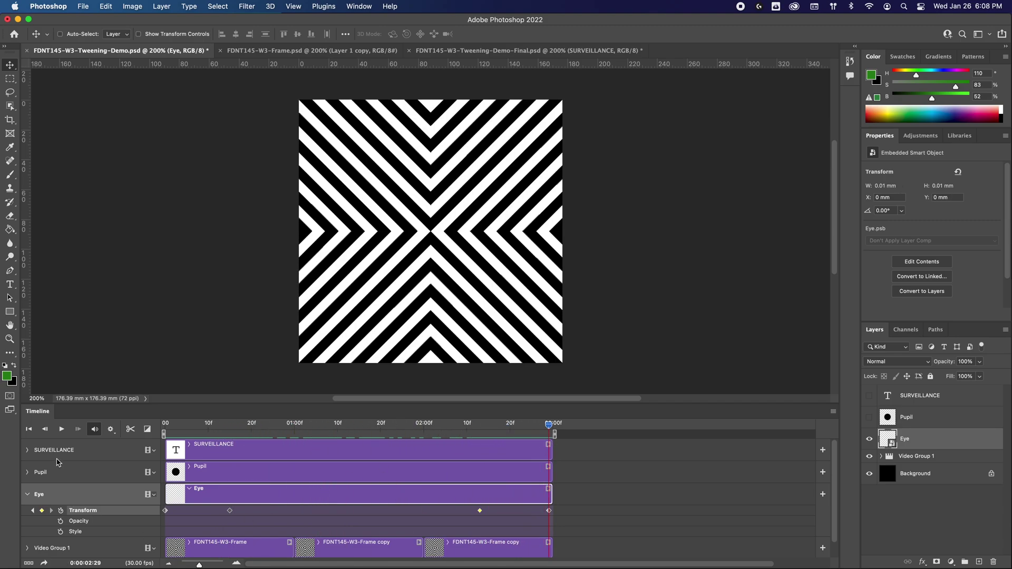
pyautogui.click(28, 495)
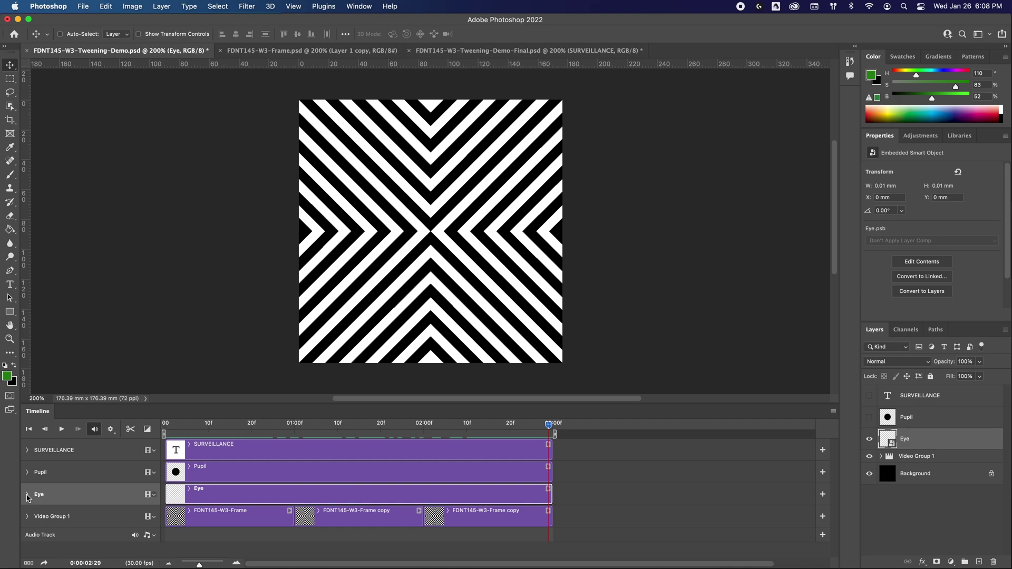
# Turn on the Pupil layer's visibility at an early open-eye frame, showing the black pupil
pyautogui.click(27, 495)
pyautogui.click(28, 496)
pyautogui.moveTo(562, 426); pyautogui.dragTo(284, 452)
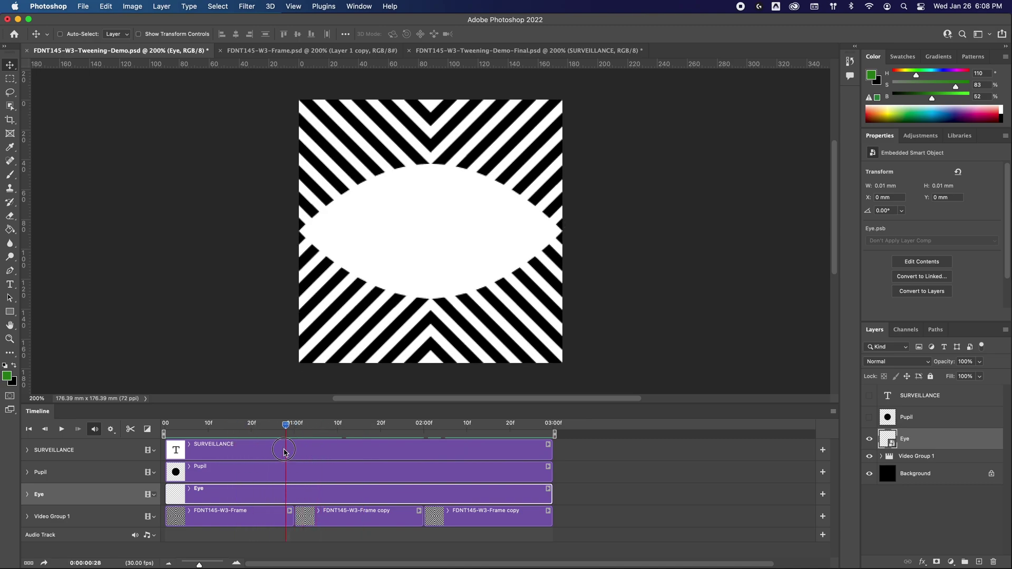
pyautogui.click(27, 473)
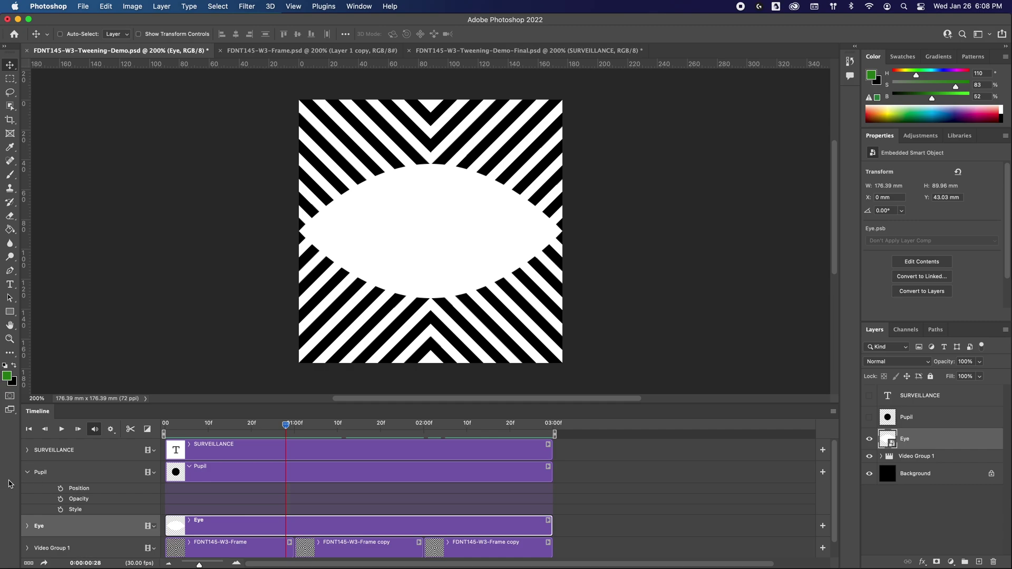
pyautogui.click(917, 419)
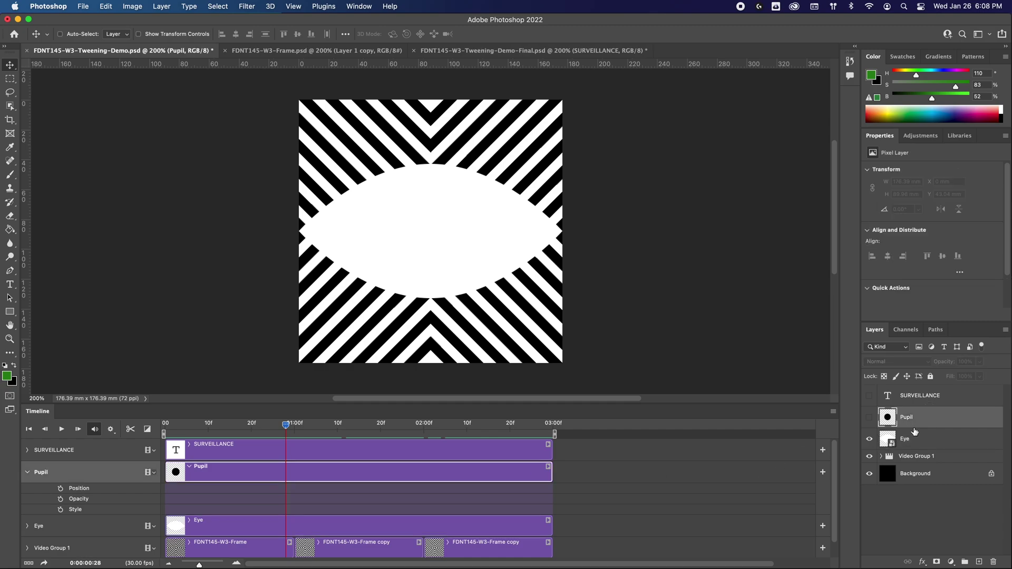
pyautogui.click(870, 419)
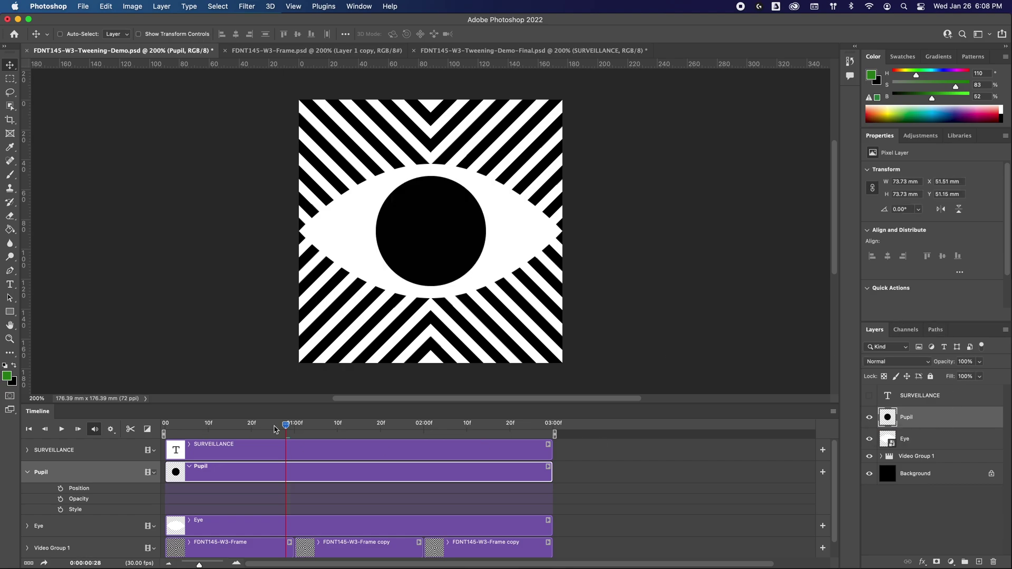
pyautogui.moveTo(274, 429); pyautogui.dragTo(195, 436)
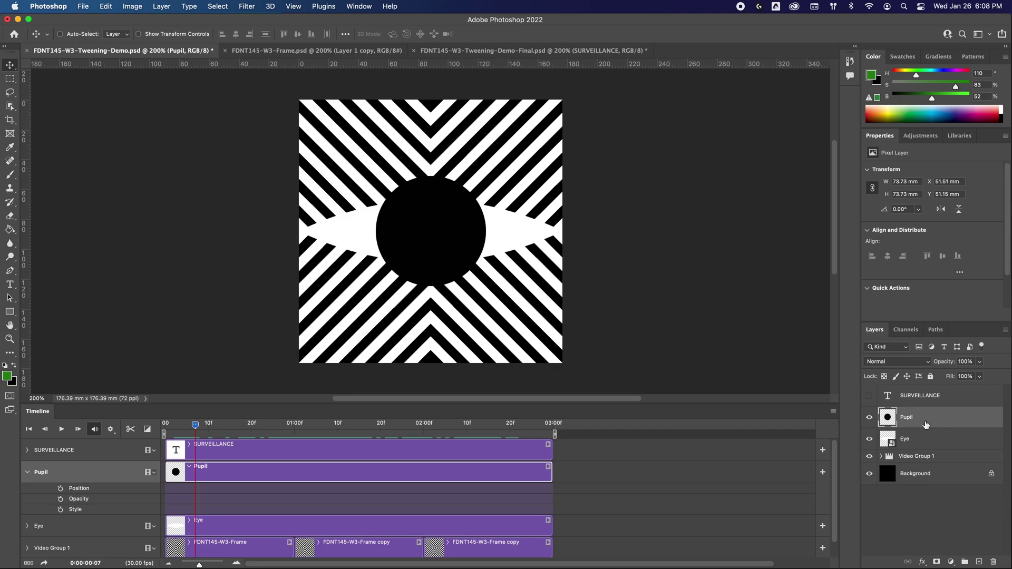
# Apply Create Clipping Mask to the Pupil layer so it clips to the Eye shape
pyautogui.click(1006, 331)
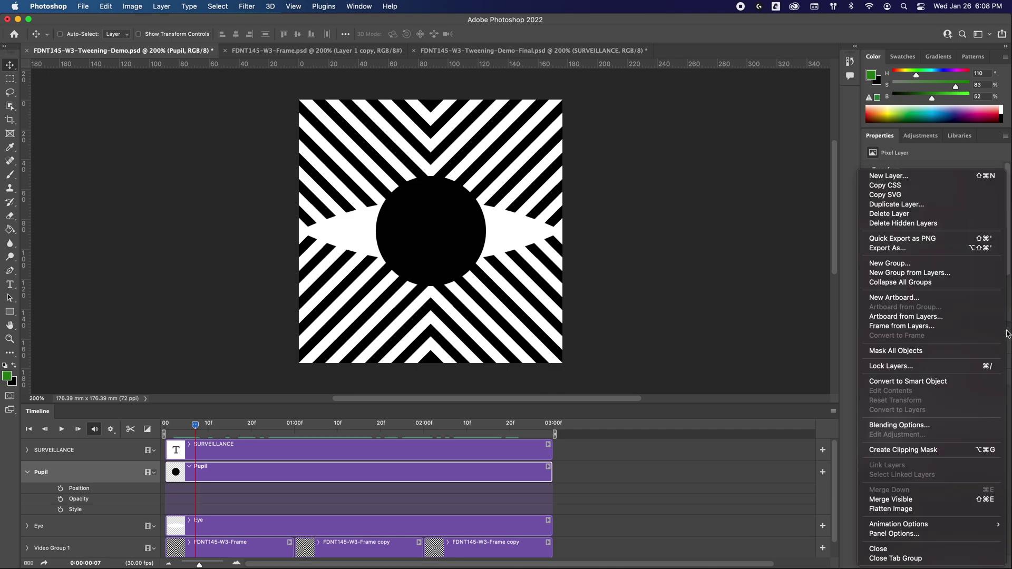
pyautogui.click(917, 449)
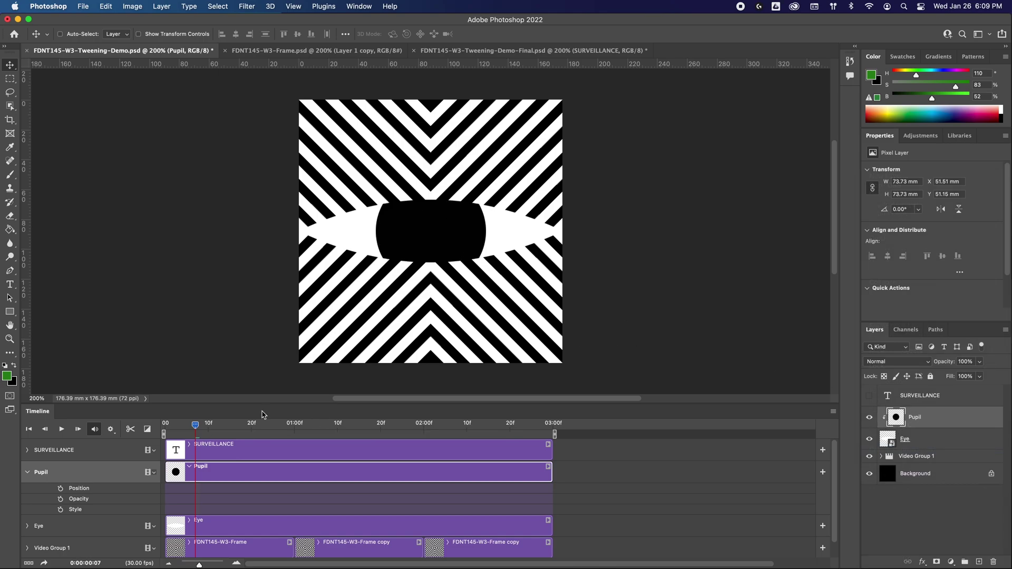
pyautogui.moveTo(201, 431)
pyautogui.mouseDown()
pyautogui.moveTo(167, 431)
pyautogui.moveTo(559, 445)
pyautogui.moveTo(158, 446)
pyautogui.moveTo(210, 446)
pyautogui.mouseUp()
# Start Position keyframing for the Pupil at frame 0 with the pupil centred
pyautogui.click(25, 526)
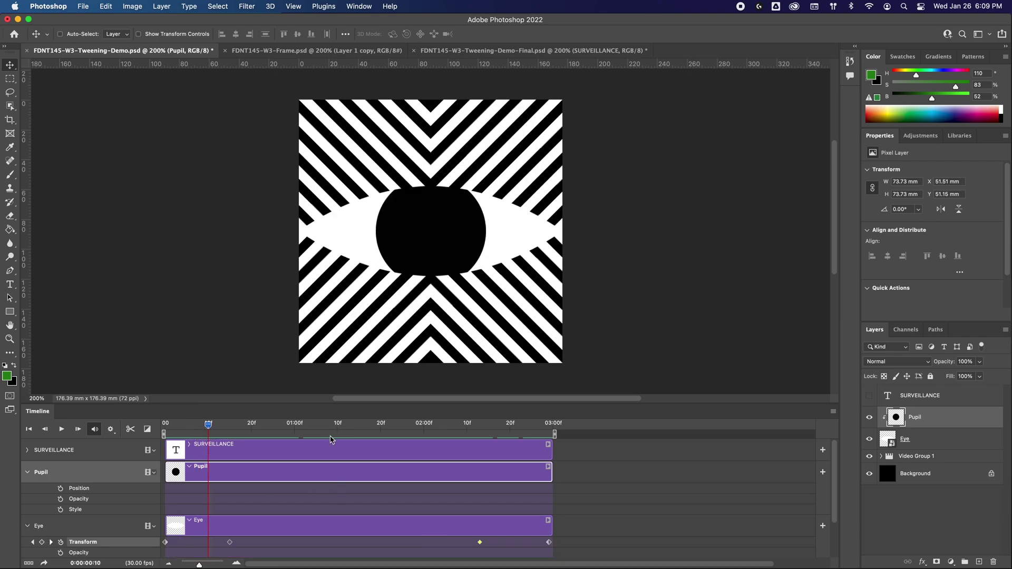
pyautogui.moveTo(598, 404); pyautogui.dragTo(600, 392)
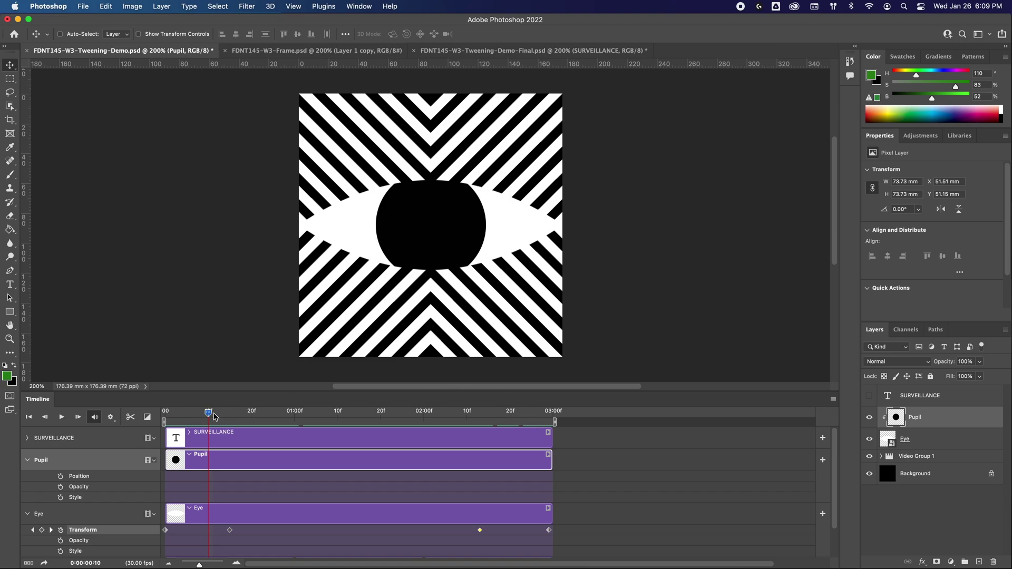
pyautogui.moveTo(213, 416)
pyautogui.mouseDown()
pyautogui.moveTo(176, 420)
pyautogui.moveTo(229, 425)
pyautogui.mouseUp()
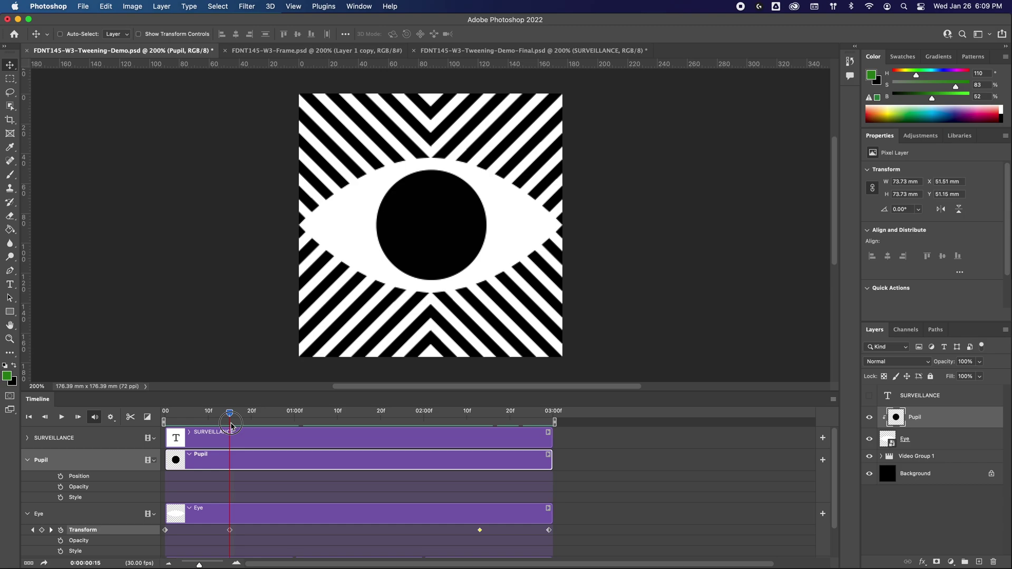
pyautogui.moveTo(230, 425); pyautogui.dragTo(165, 416)
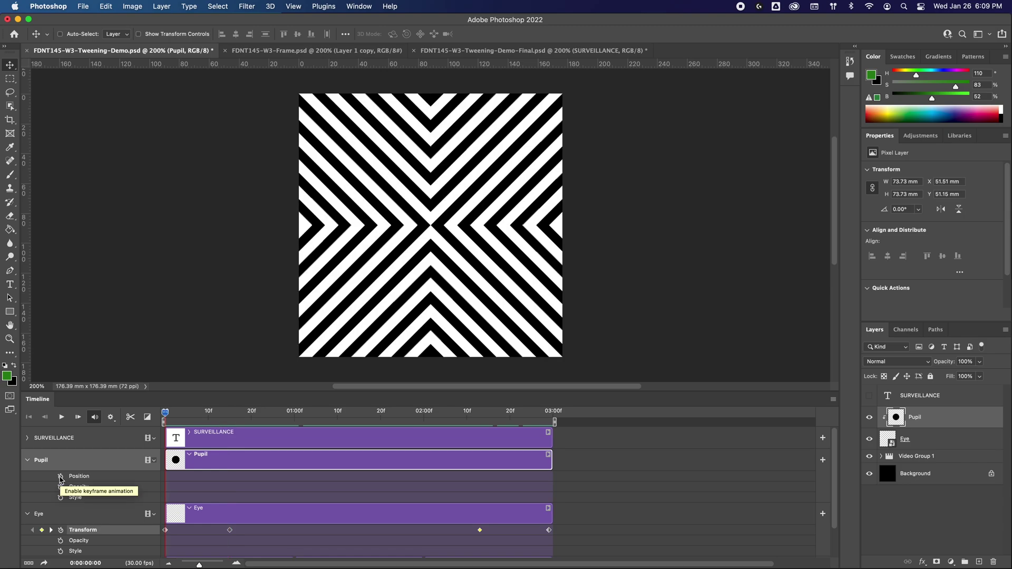
pyautogui.click(61, 477)
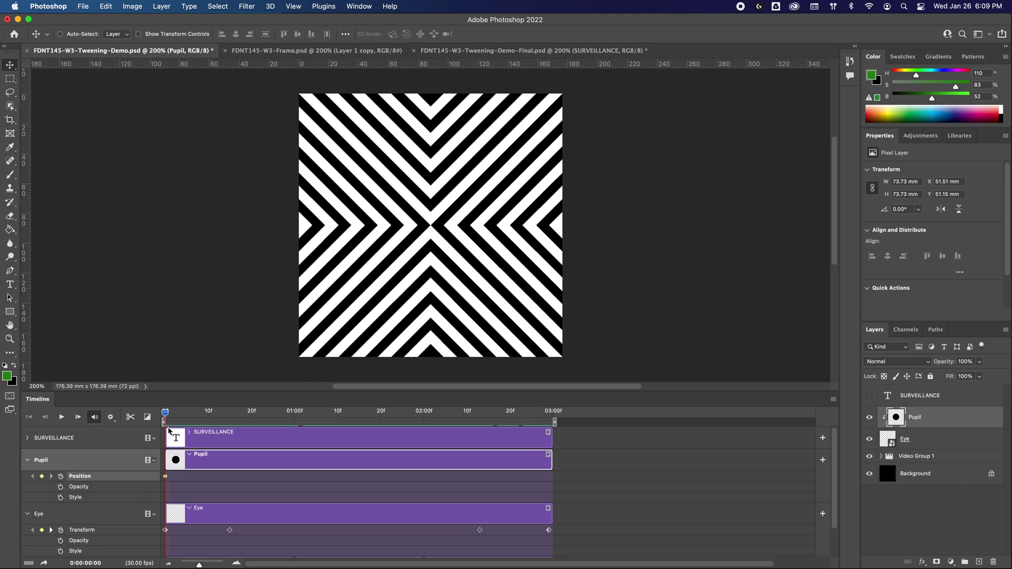
# Add a Pupil Position keyframe at 1:00 with the pupil moved toward the eye's left corner
pyautogui.moveTo(165, 416); pyautogui.dragTo(230, 416)
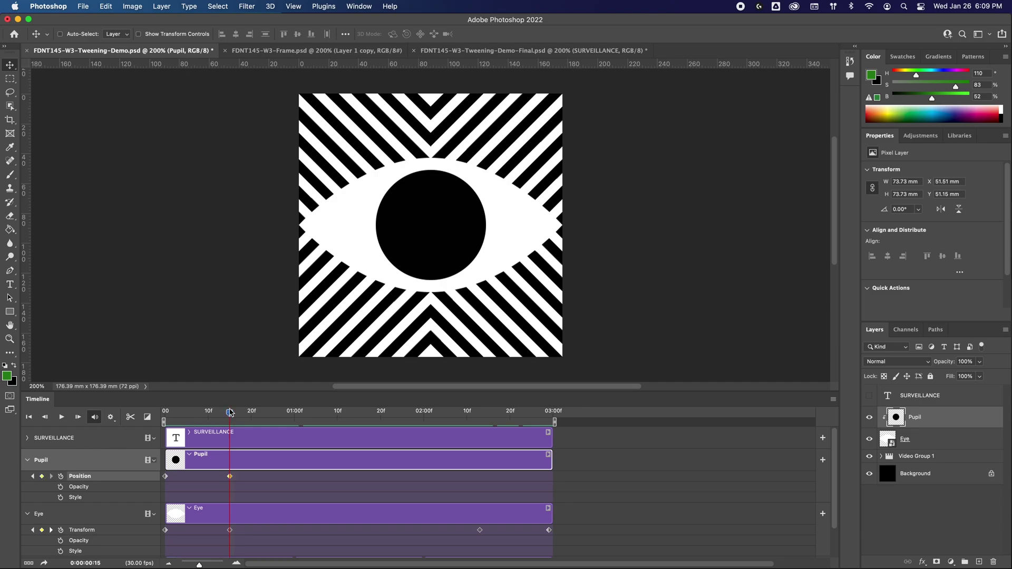
pyautogui.moveTo(230, 414); pyautogui.dragTo(294, 416)
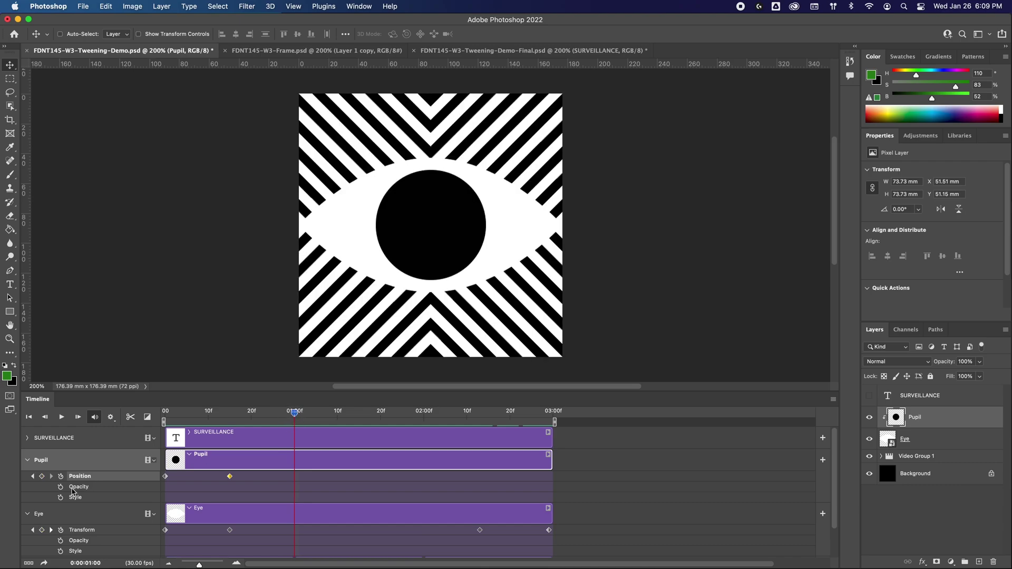
pyautogui.click(42, 477)
pyautogui.click(294, 476)
pyautogui.moveTo(442, 222); pyautogui.dragTo(380, 226)
# Add a Pupil Position keyframe at 1:24 with the pupil moved to the eye's right side
pyautogui.moveTo(294, 412); pyautogui.dragTo(393, 414)
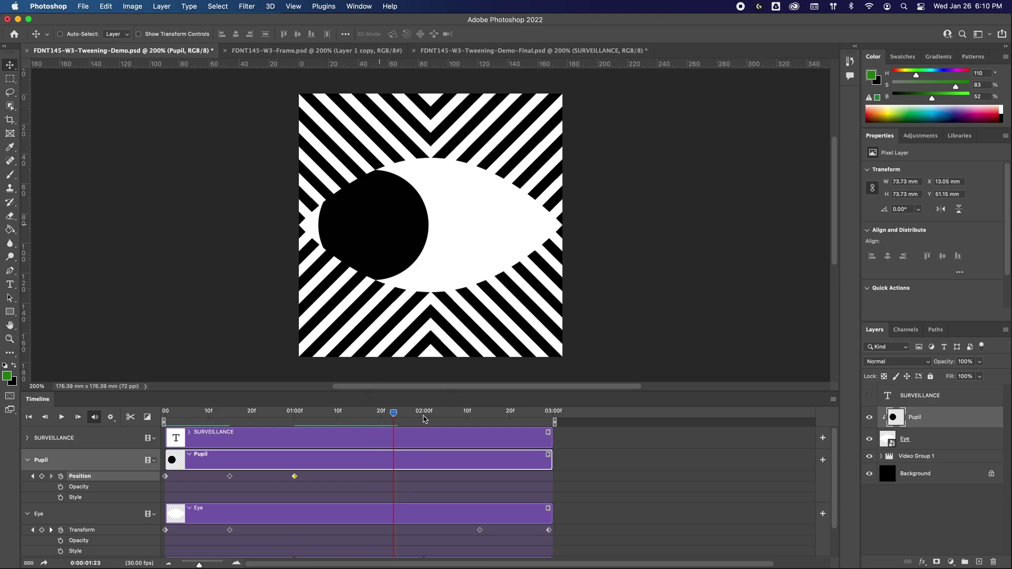
pyautogui.moveTo(394, 414); pyautogui.dragTo(398, 414)
pyautogui.click(42, 477)
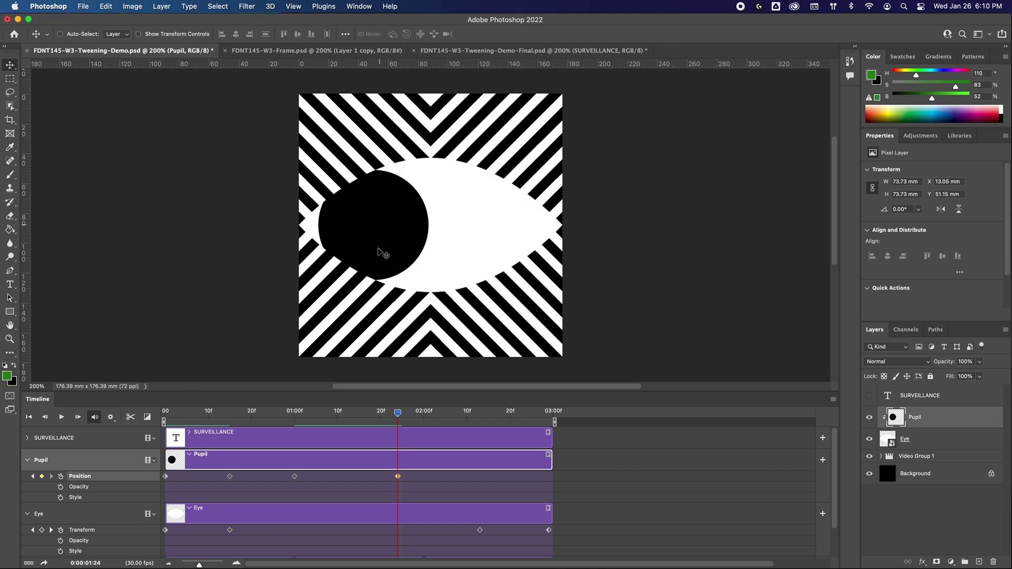
pyautogui.moveTo(381, 248); pyautogui.dragTo(488, 242)
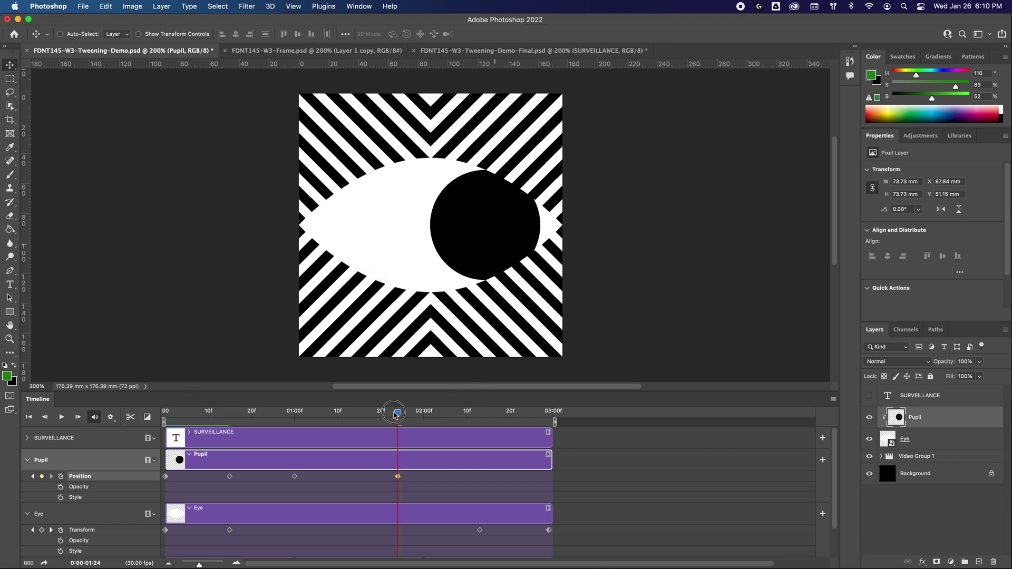
pyautogui.moveTo(397, 413); pyautogui.dragTo(477, 473)
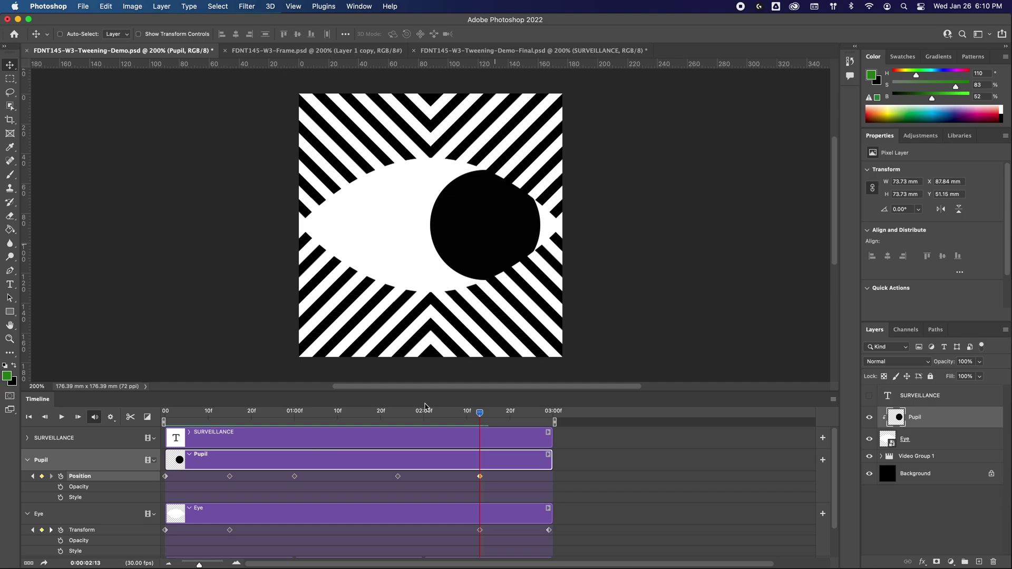
pyautogui.moveTo(473, 417); pyautogui.dragTo(228, 477)
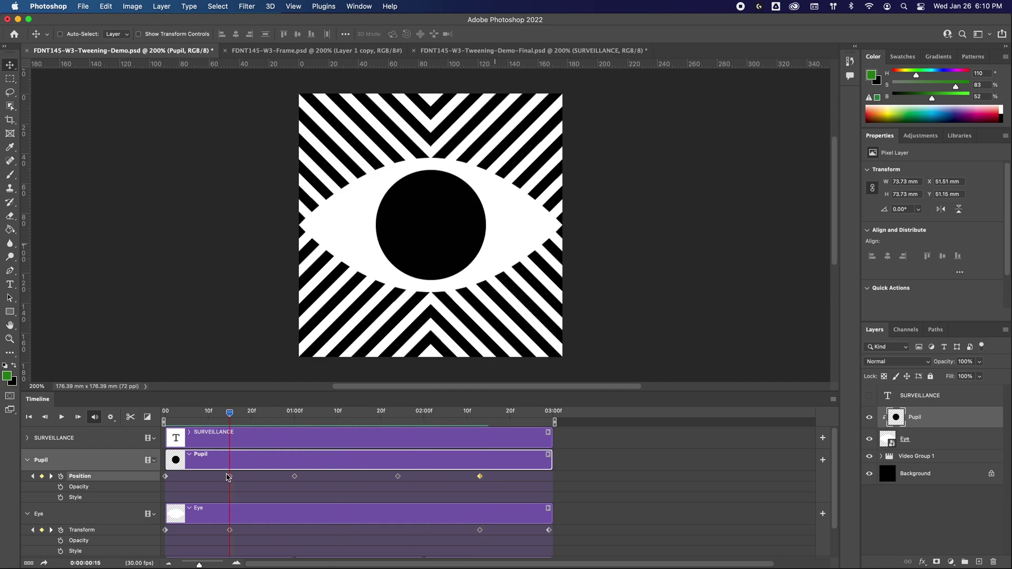
# Copy the centred 15f Pupil Position keyframe and paste it onto the 02:13 keyframe
pyautogui.click(229, 477)
pyautogui.rightClick(231, 478)
pyautogui.click(244, 490)
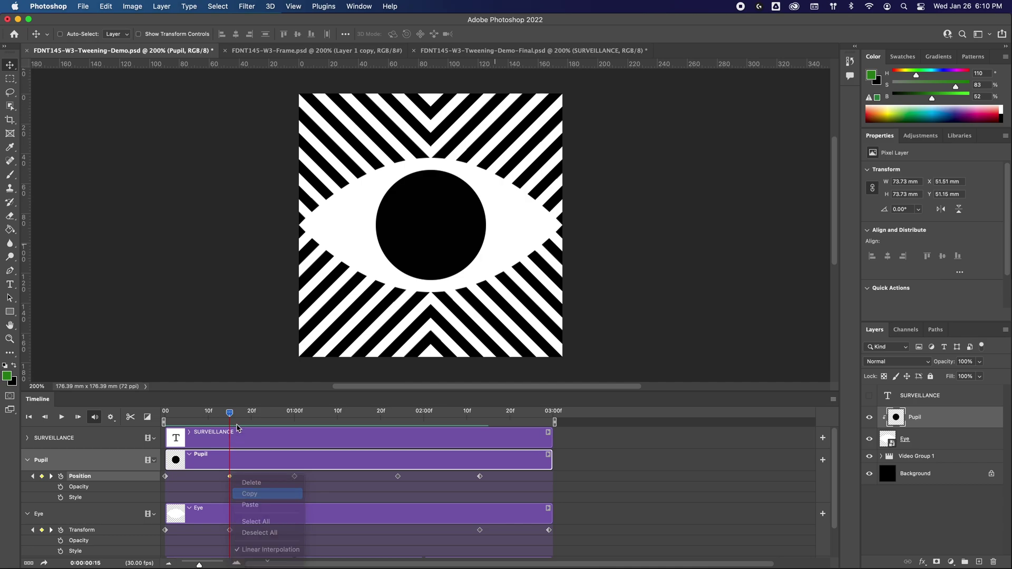
pyautogui.click(229, 415)
pyautogui.moveTo(229, 417); pyautogui.dragTo(480, 415)
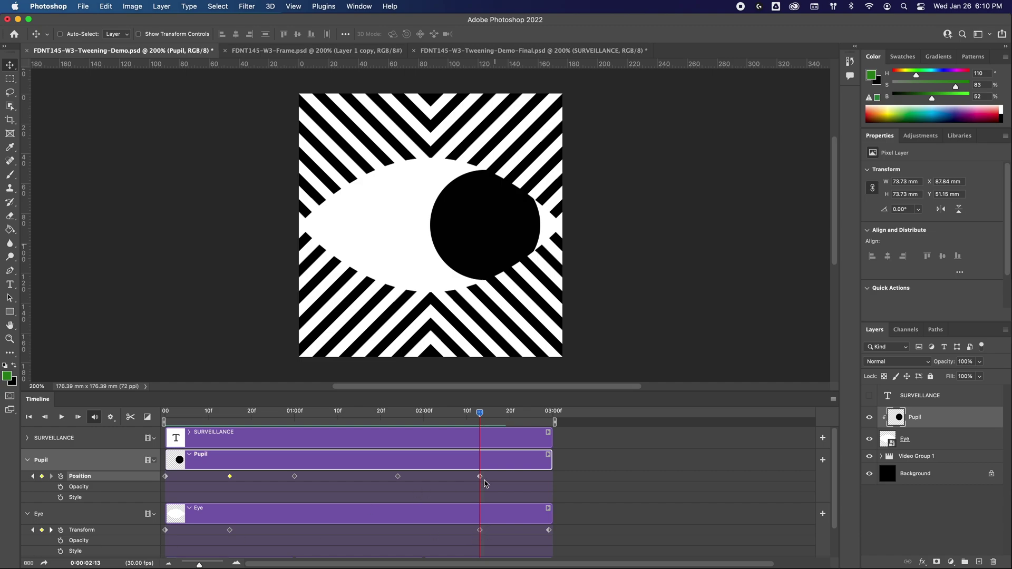
pyautogui.rightClick(481, 478)
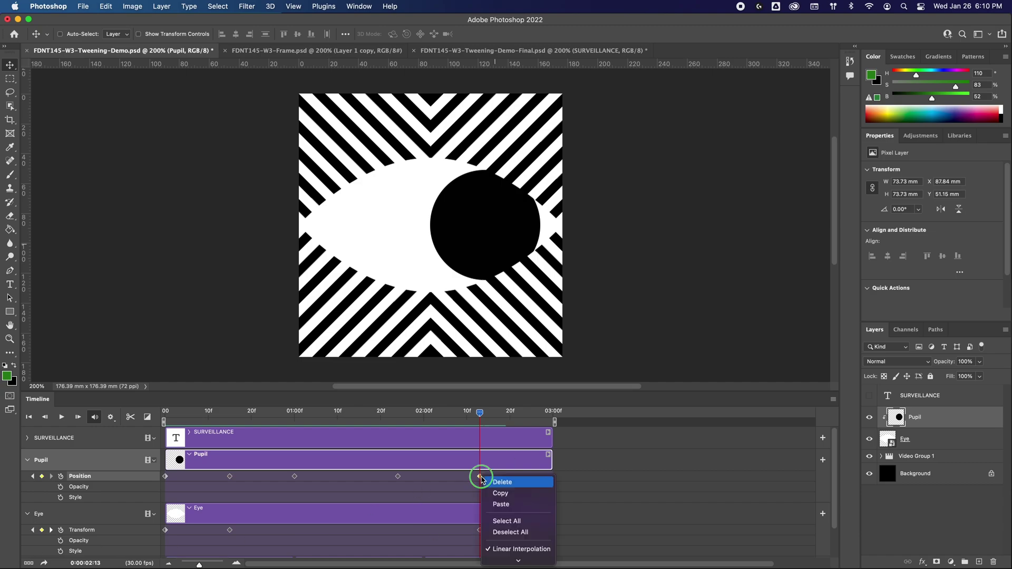
pyautogui.click(493, 501)
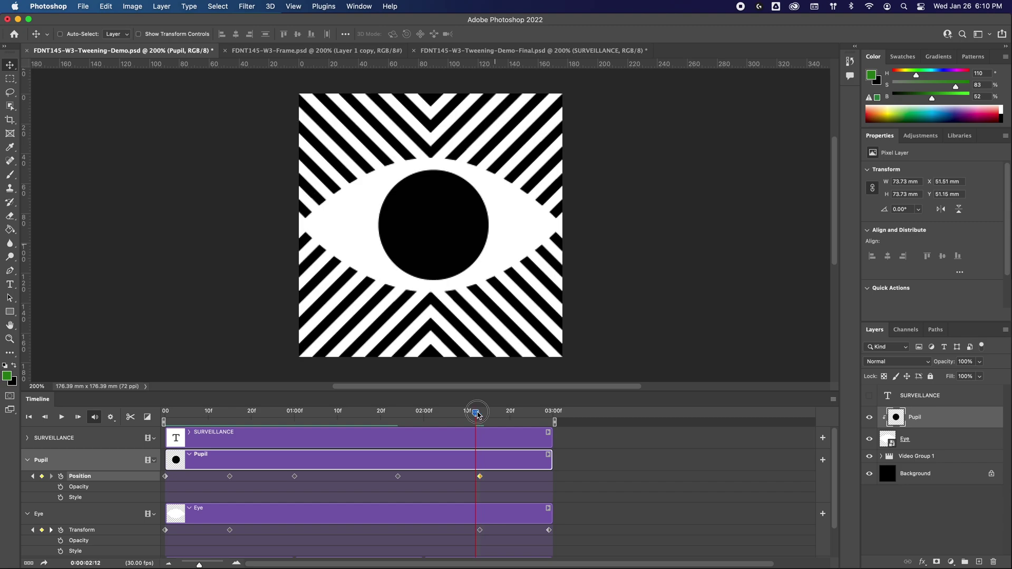
pyautogui.moveTo(480, 415); pyautogui.dragTo(136, 448)
pyautogui.press('space')
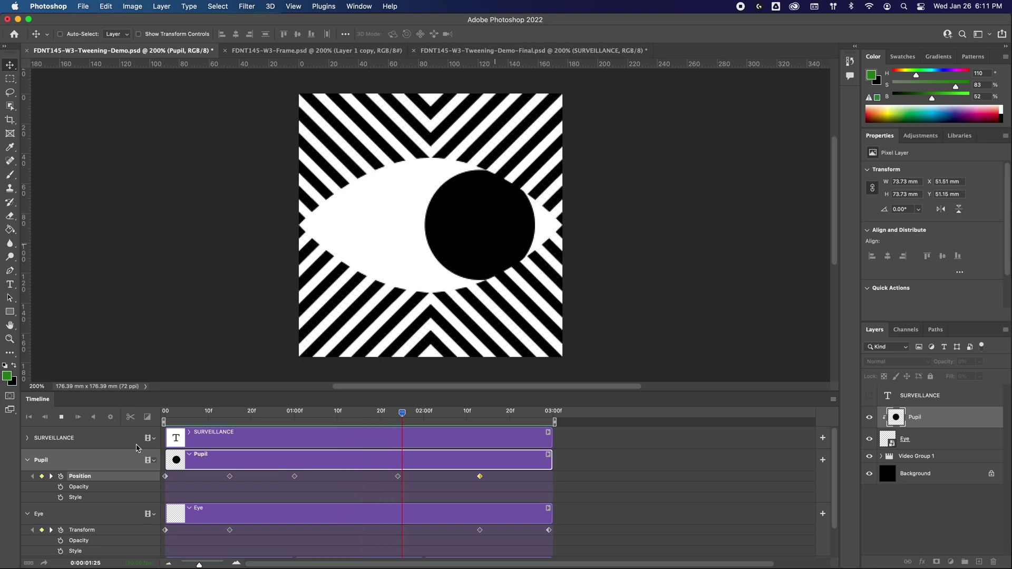
pyautogui.press('space')
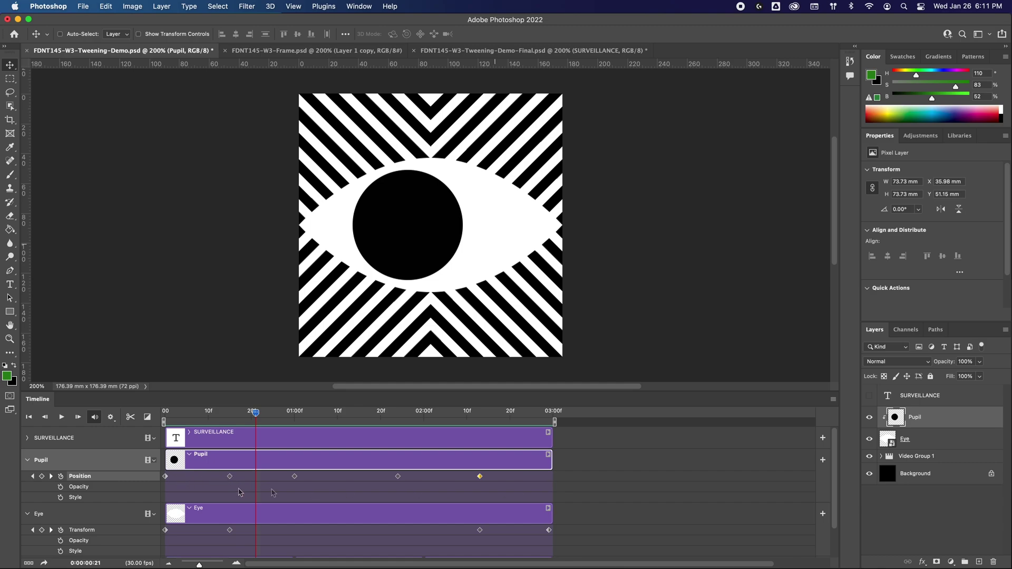
pyautogui.press('space')
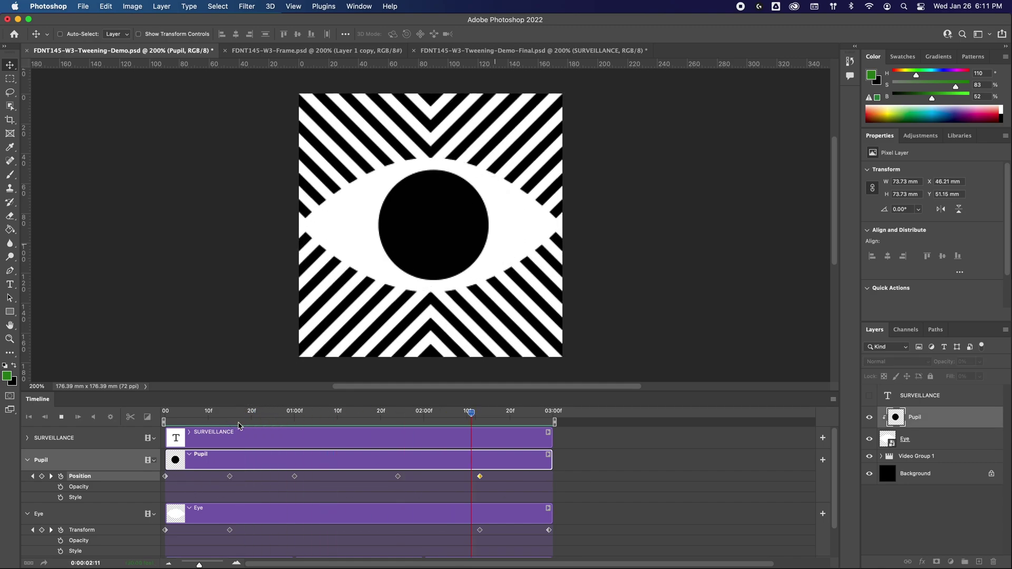
pyautogui.press('space')
pyautogui.moveTo(479, 476); pyautogui.dragTo(463, 476)
pyautogui.moveTo(480, 530)
pyautogui.mouseDown()
pyautogui.moveTo(466, 532)
pyautogui.moveTo(493, 530)
pyautogui.moveTo(484, 530)
pyautogui.mouseUp()
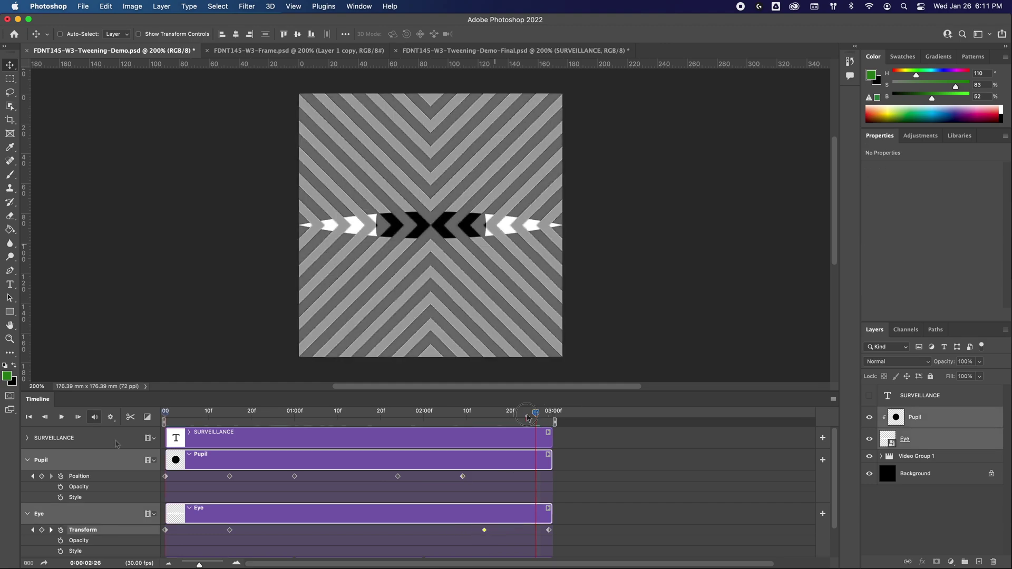
pyautogui.press('space')
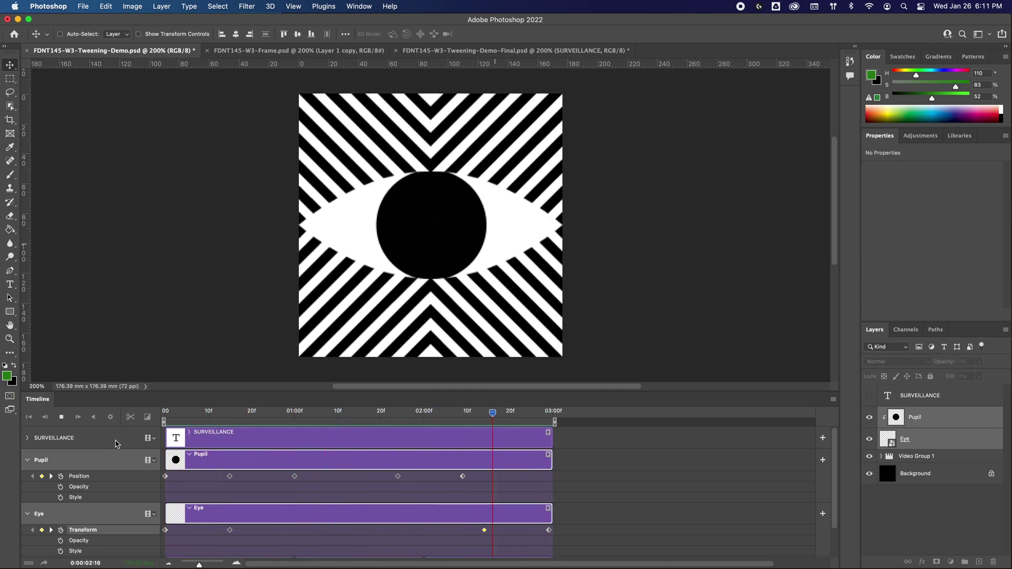
pyautogui.press('space')
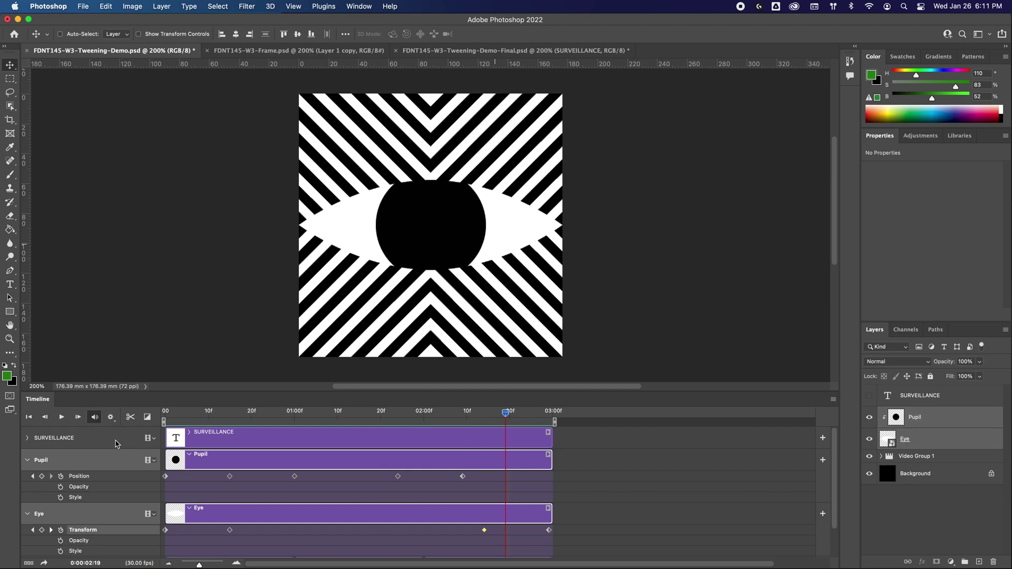
pyautogui.moveTo(506, 416); pyautogui.dragTo(31, 448)
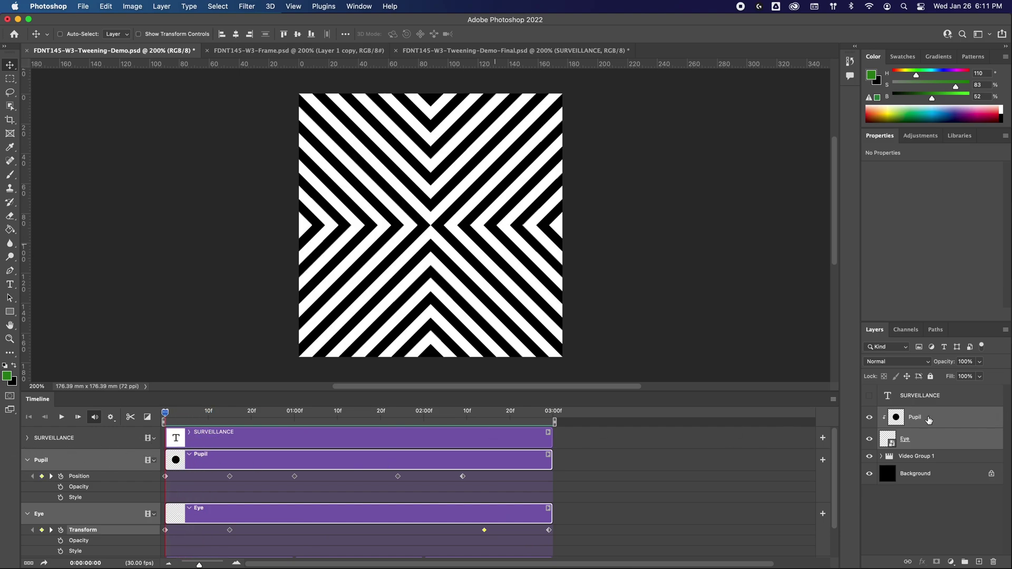
# Turn on the SURVEILLANCE text layer and clip it to the Eye with Create Clipping Mask
pyautogui.click(28, 438)
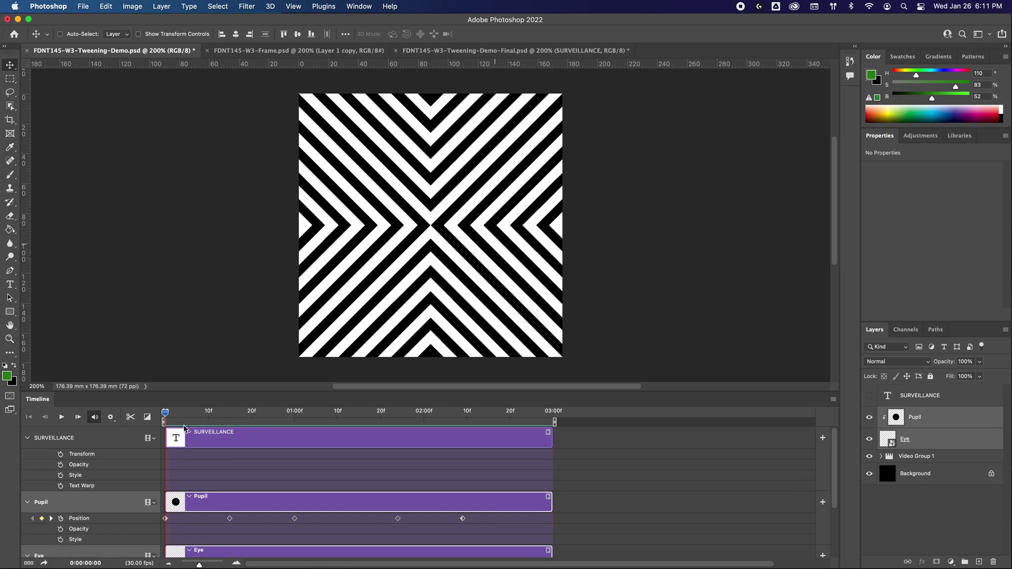
pyautogui.press('space')
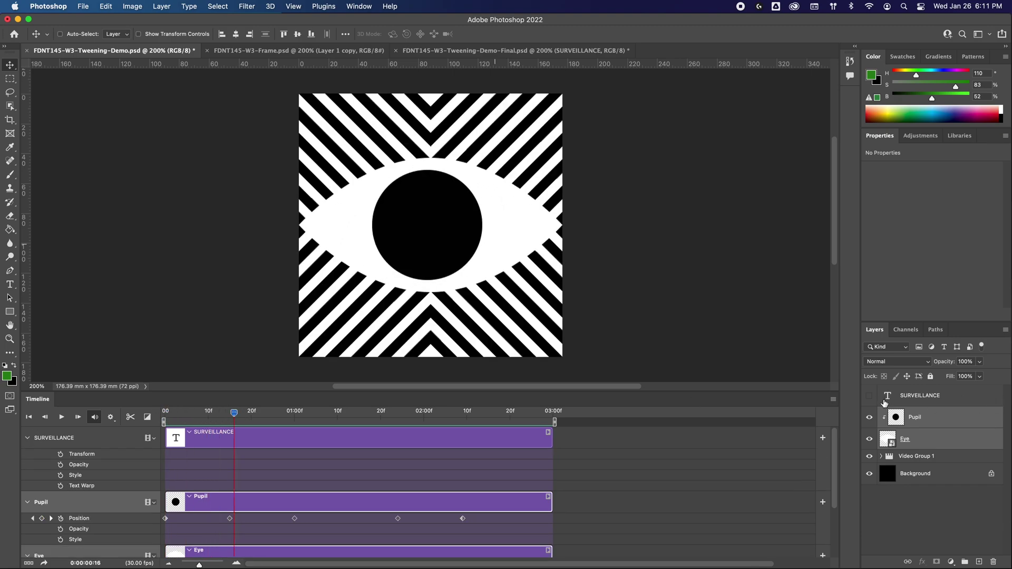
pyautogui.click(869, 395)
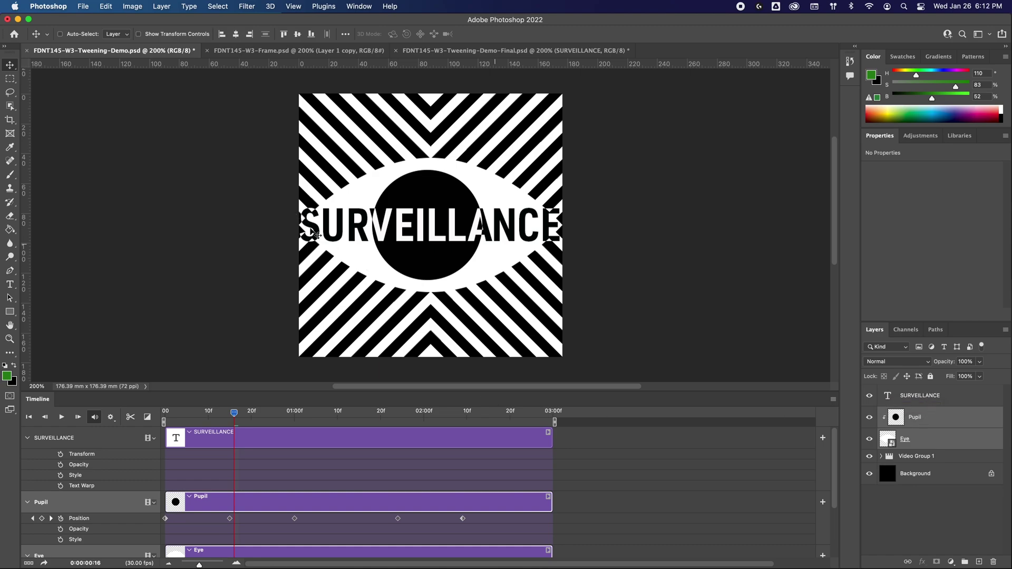
pyautogui.click(957, 401)
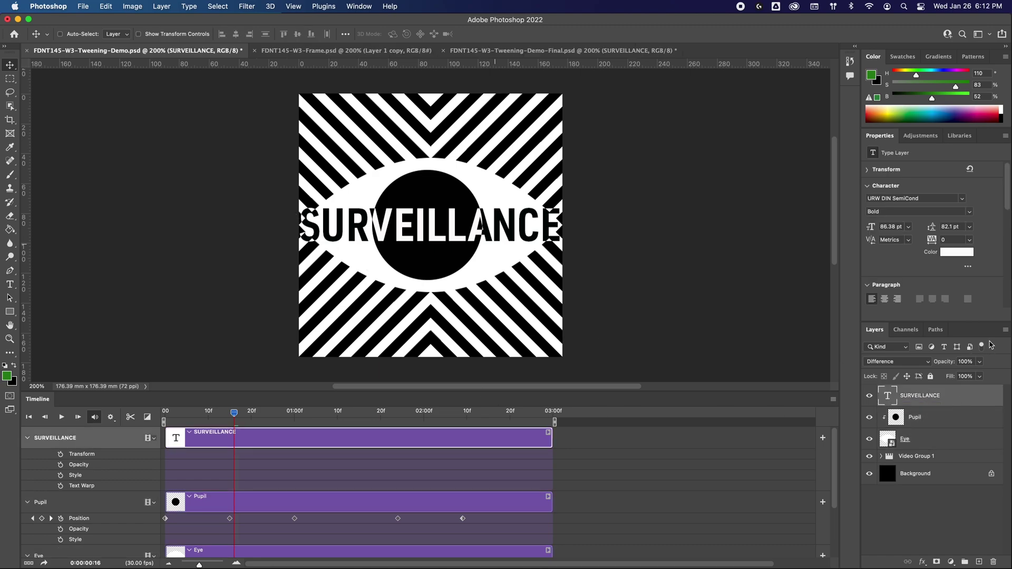
pyautogui.click(1005, 331)
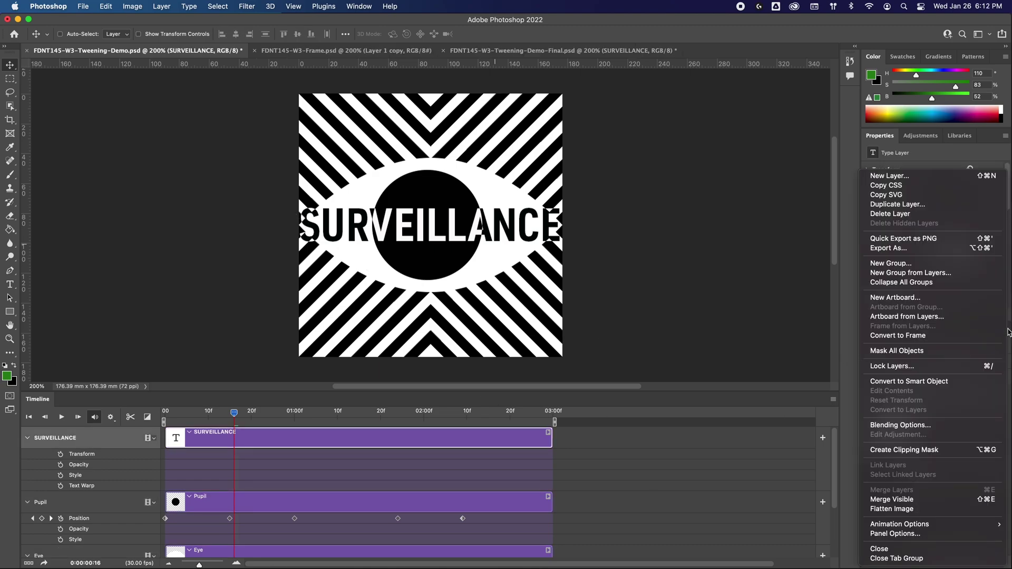
pyautogui.click(931, 450)
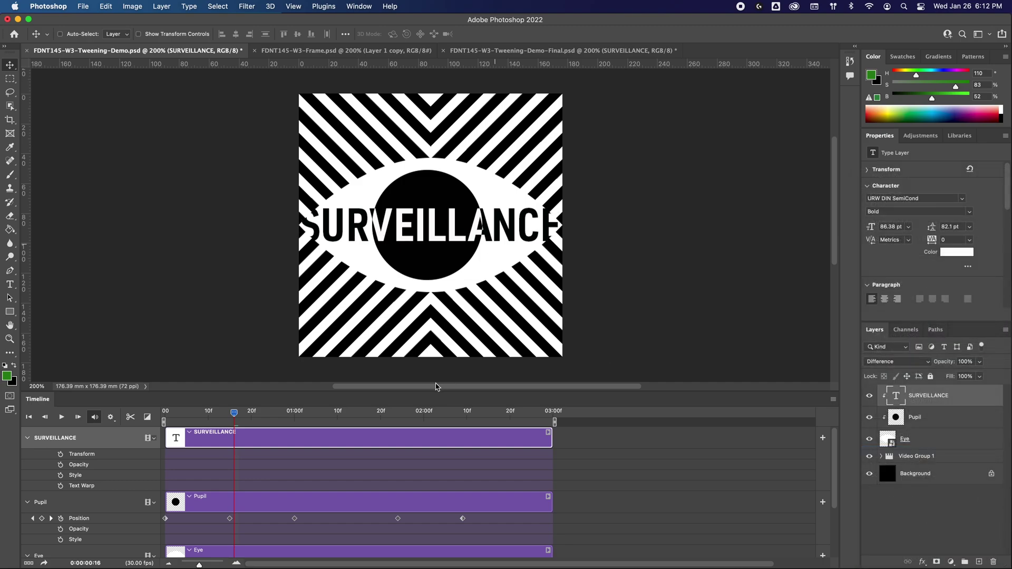
pyautogui.moveTo(235, 412)
pyautogui.mouseDown()
pyautogui.moveTo(555, 415)
pyautogui.moveTo(162, 432)
pyautogui.moveTo(229, 431)
pyautogui.mouseUp()
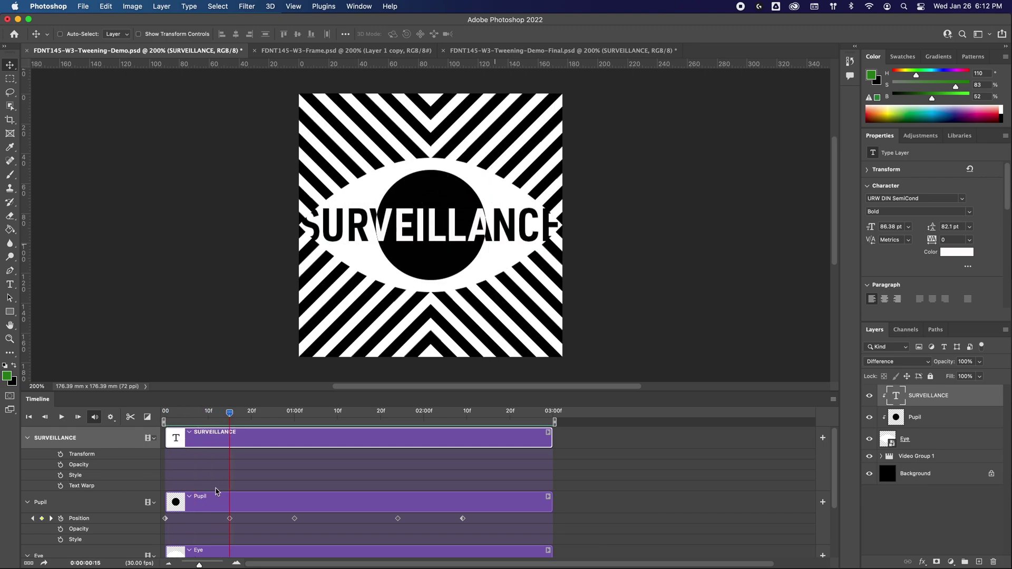
# Enable Opacity keyframing on the SURVEILLANCE track and review the animation timing
pyautogui.click(60, 464)
pyautogui.moveTo(230, 416); pyautogui.dragTo(498, 414)
pyautogui.scroll(-1, 613, 483)
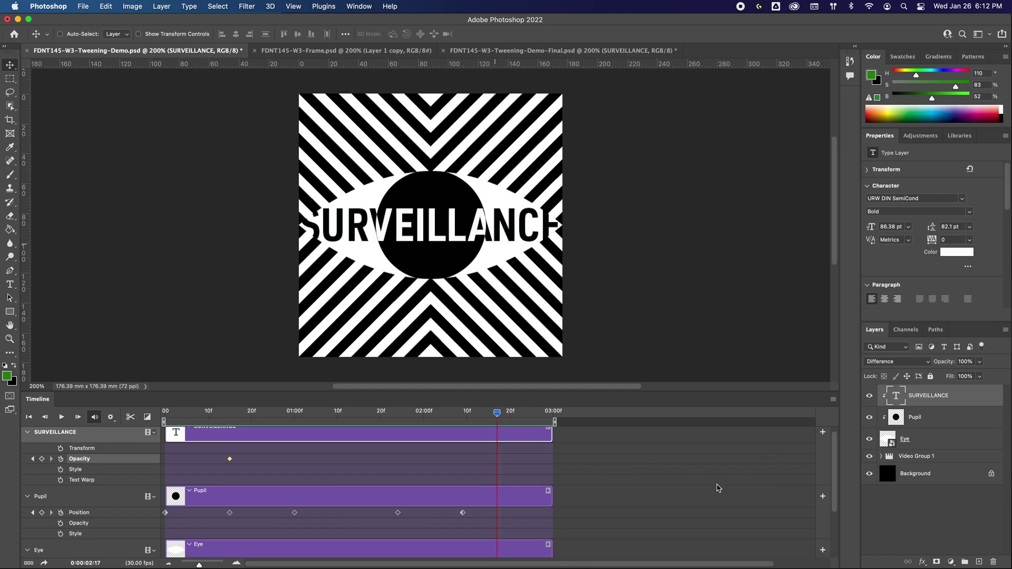
pyautogui.scroll(-2, 717, 488)
pyautogui.click(27, 476)
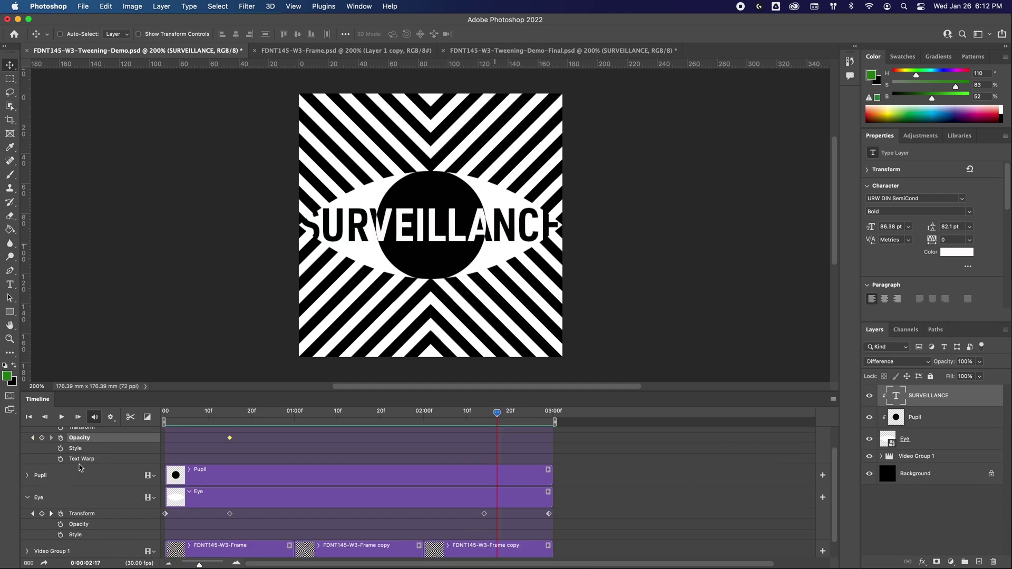
pyautogui.moveTo(498, 414); pyautogui.dragTo(484, 414)
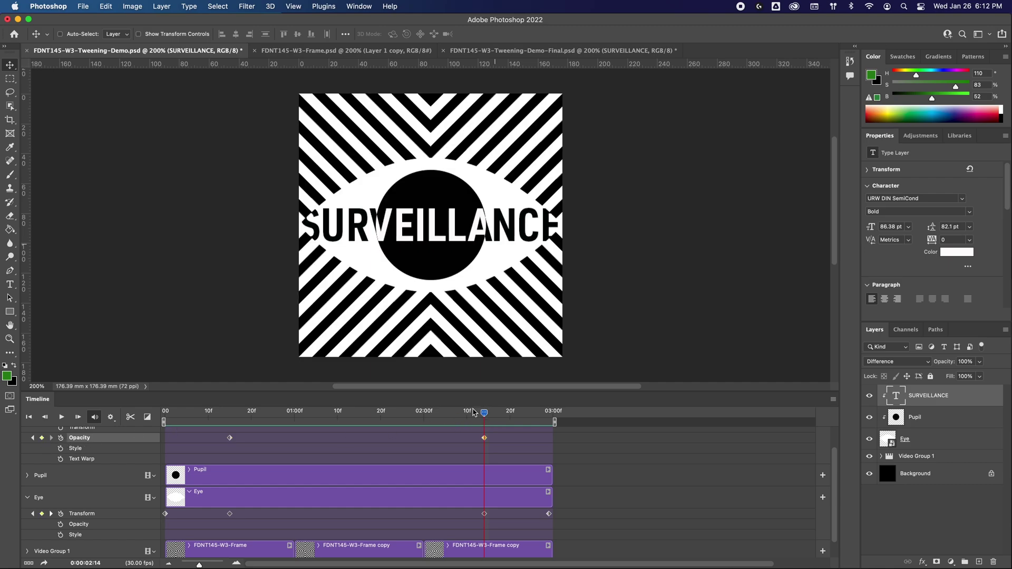
pyautogui.moveTo(484, 414); pyautogui.dragTo(165, 411)
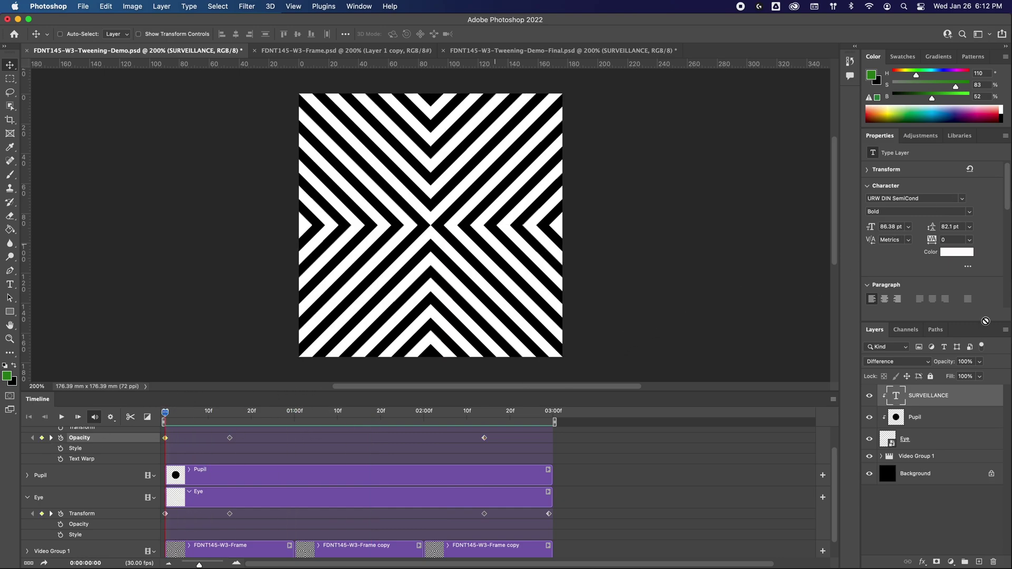
# Set the SURVEILLANCE text opacity to 0% on the first frame and at 03:00
pyautogui.click(979, 362)
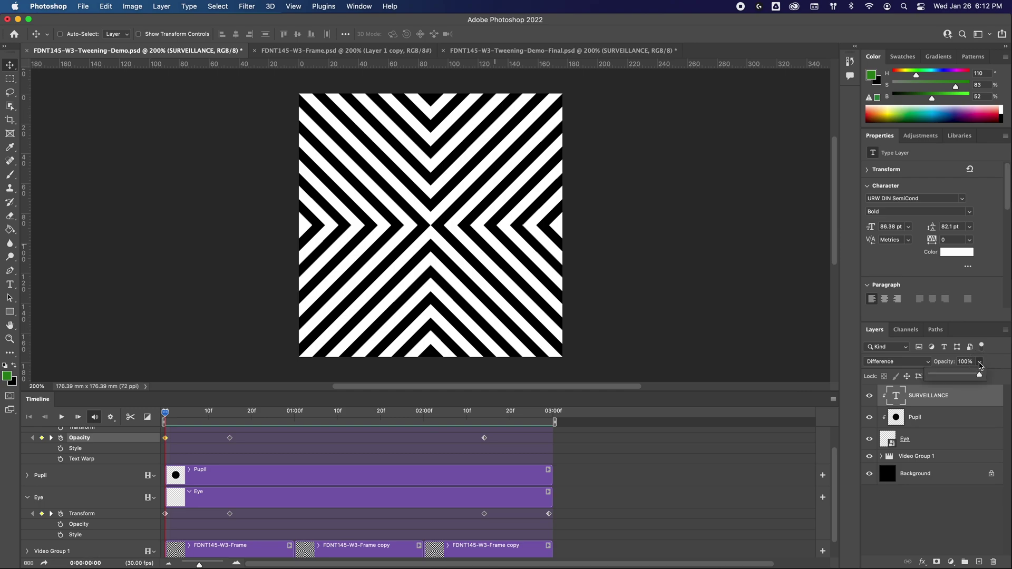
pyautogui.moveTo(975, 376); pyautogui.dragTo(929, 382)
pyautogui.moveTo(164, 412); pyautogui.dragTo(550, 415)
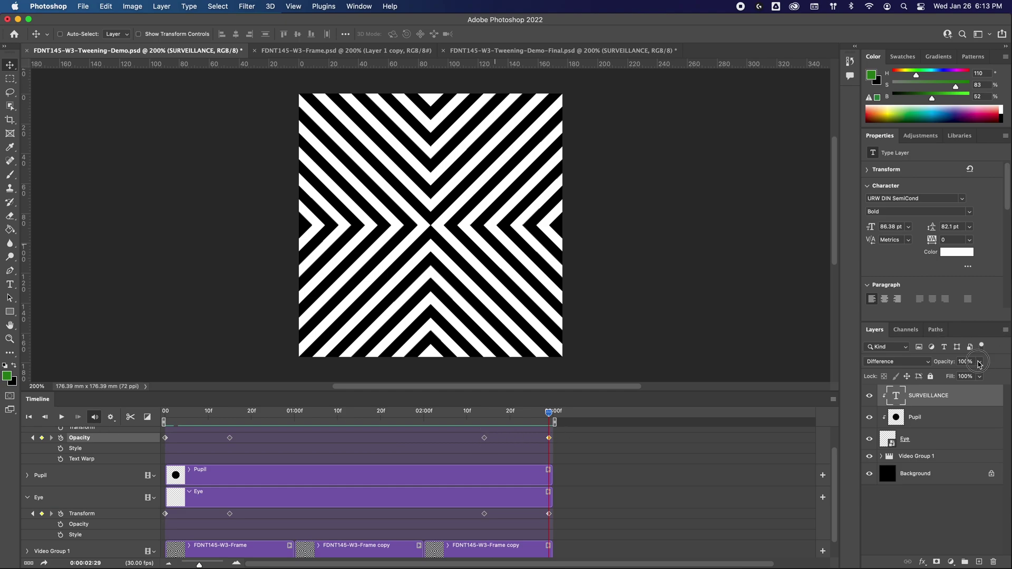
pyautogui.moveTo(978, 363); pyautogui.dragTo(921, 372)
pyautogui.moveTo(548, 413); pyautogui.dragTo(85, 447)
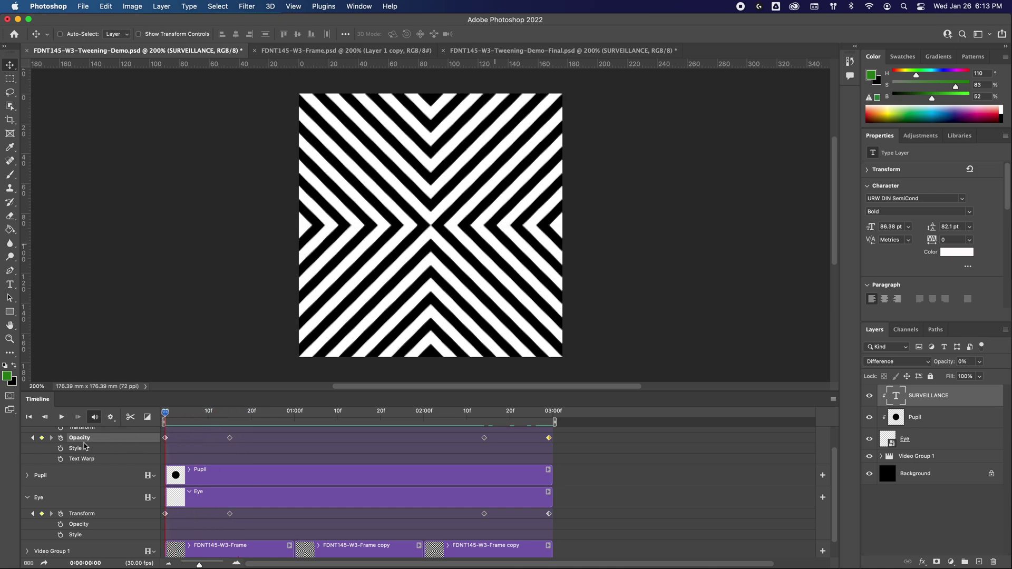
pyautogui.moveTo(172, 423); pyautogui.dragTo(442, 414)
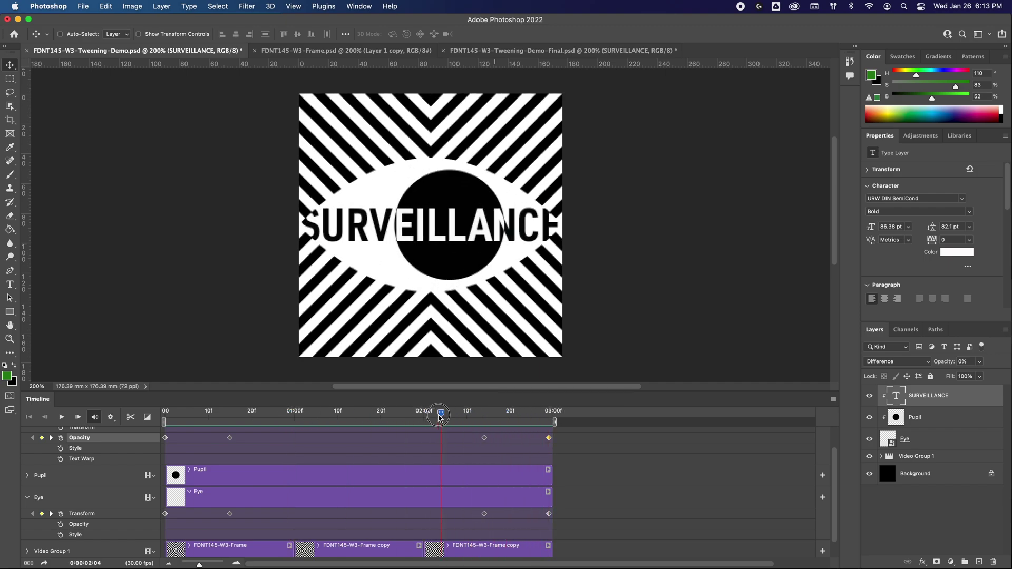
pyautogui.press('space')
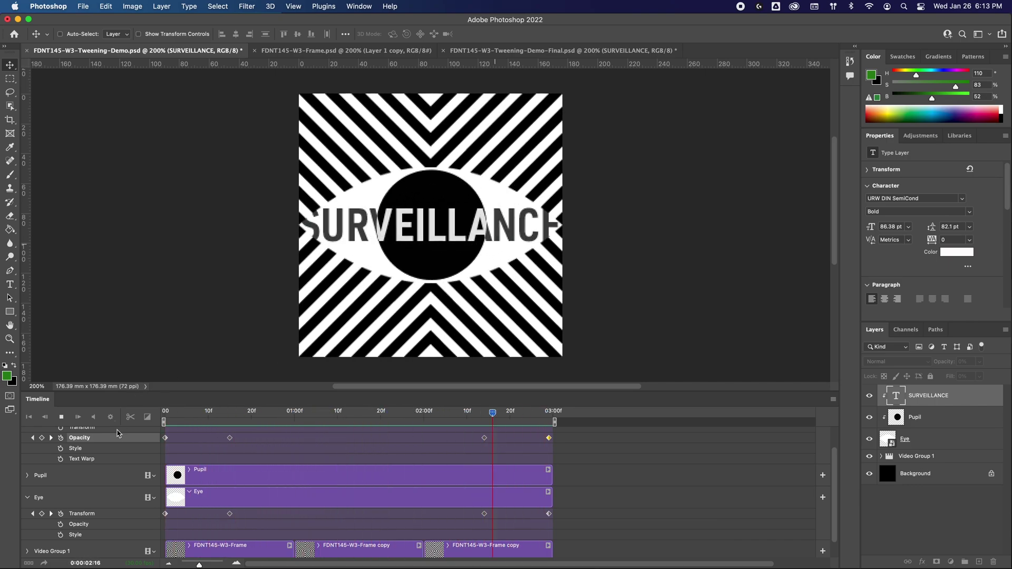
pyautogui.press('space')
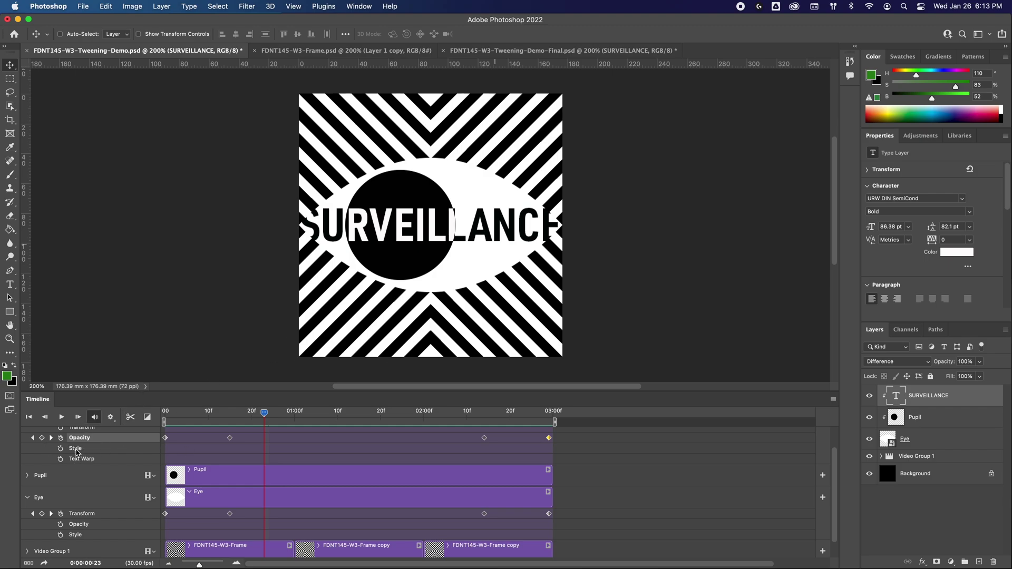
pyautogui.moveTo(264, 416)
pyautogui.mouseDown()
pyautogui.moveTo(165, 416)
pyautogui.moveTo(260, 419)
pyautogui.mouseUp()
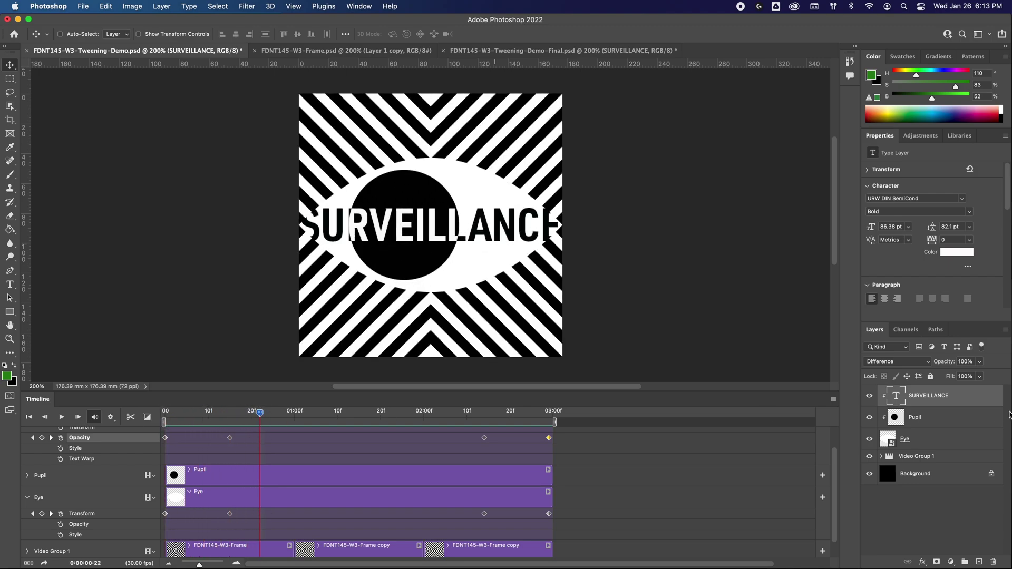
# Add an Inner Shadow to the Eye layer: Multiply, 80% opacity, 30% choke, 27 px size
pyautogui.click(937, 444)
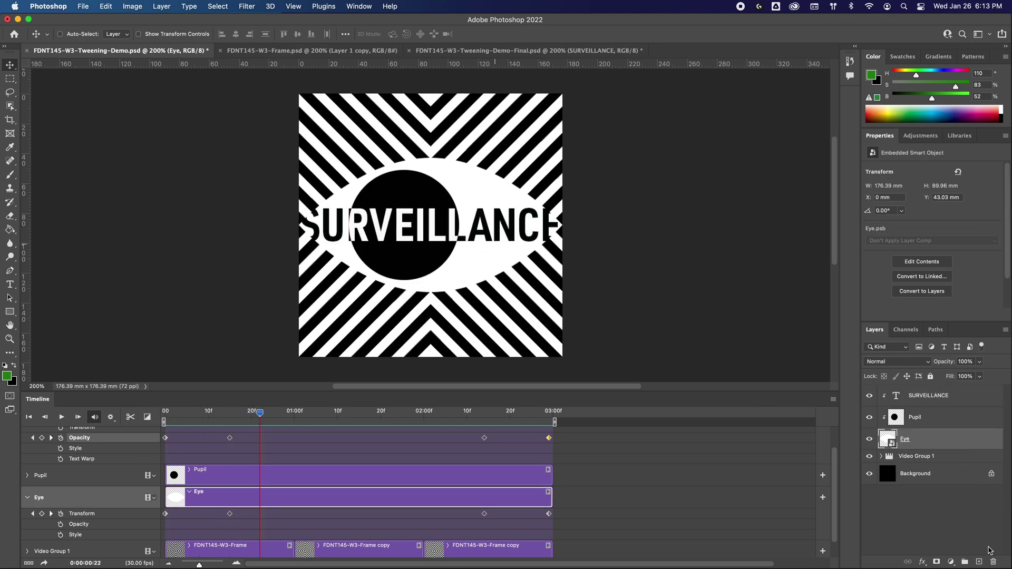
pyautogui.click(924, 562)
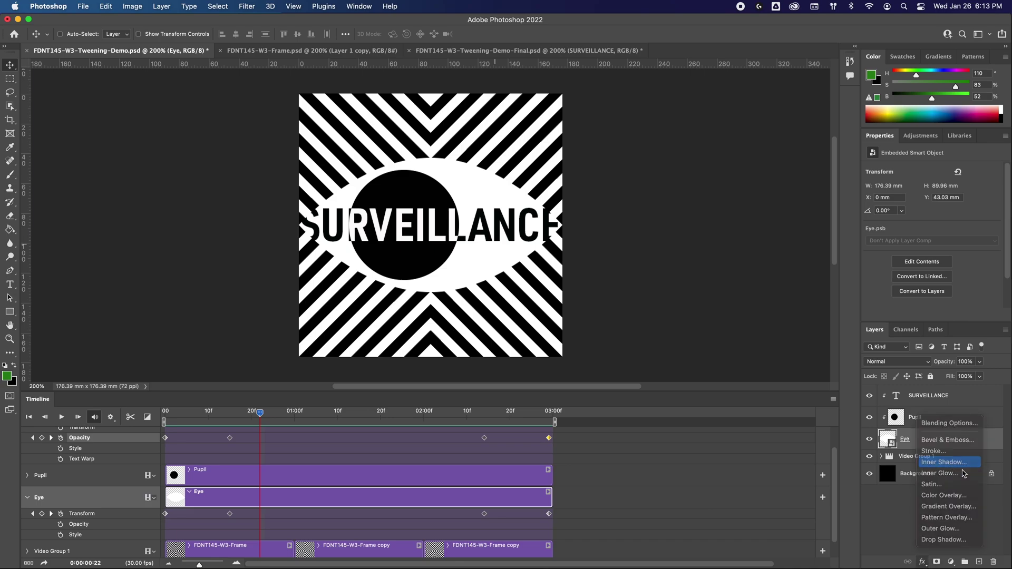
pyautogui.click(943, 457)
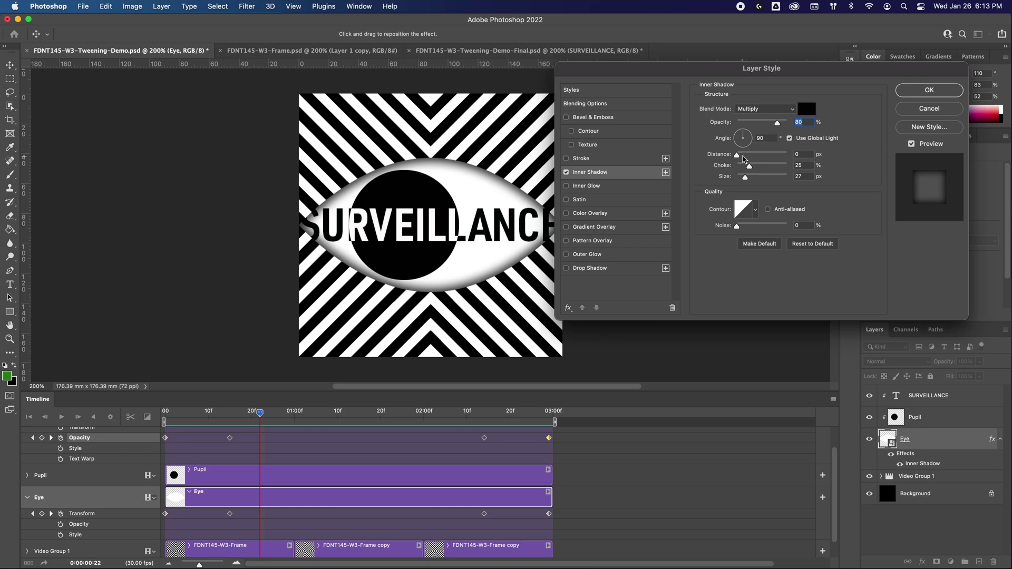
pyautogui.click(738, 157)
pyautogui.moveTo(737, 156); pyautogui.dragTo(755, 167)
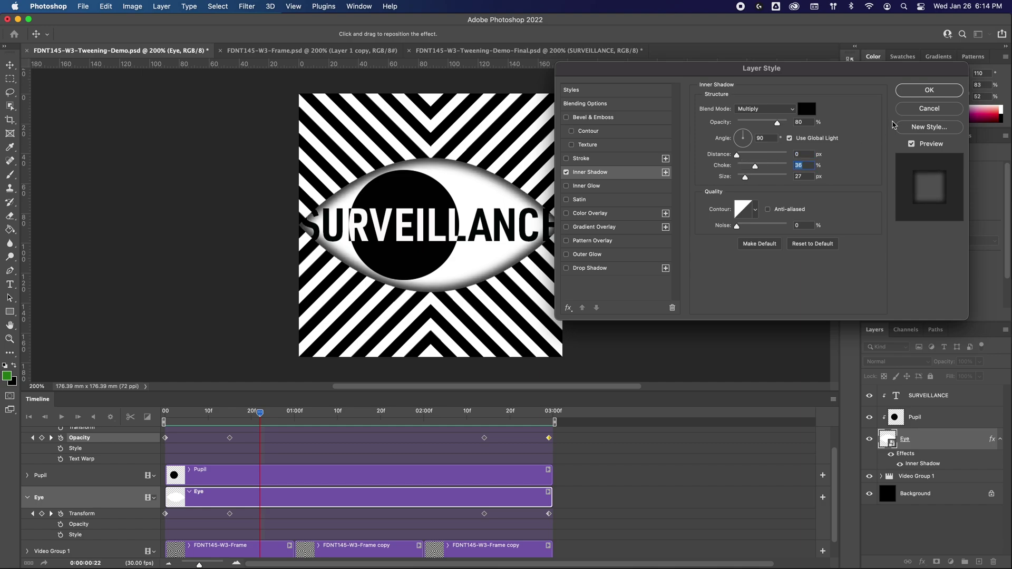
pyautogui.click(929, 90)
pyautogui.press('space')
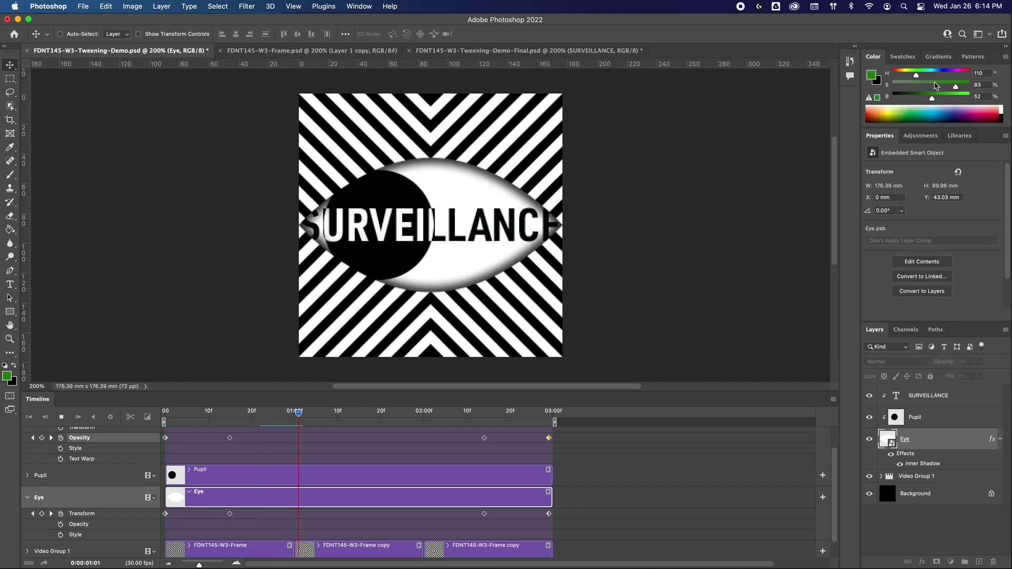